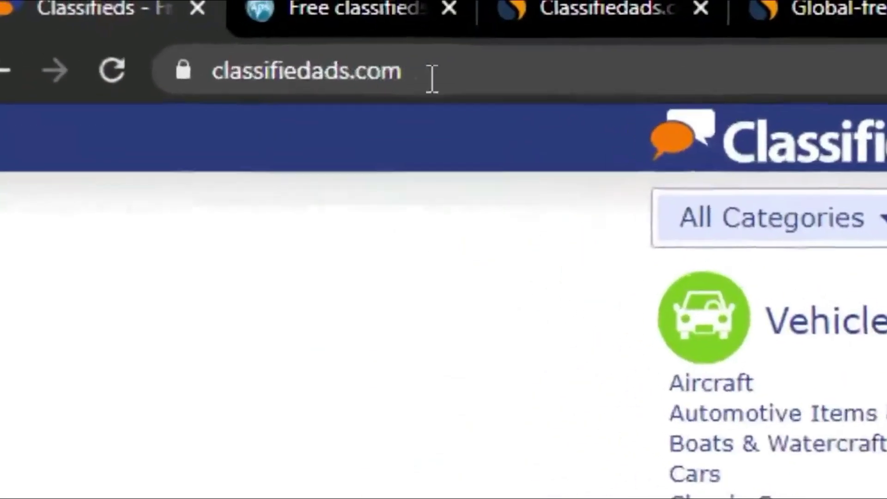
Step: Switch to the Greece free classifieds site and highlight its global-free-classified-ads.com domain in the address bar
left_click(97, 10)
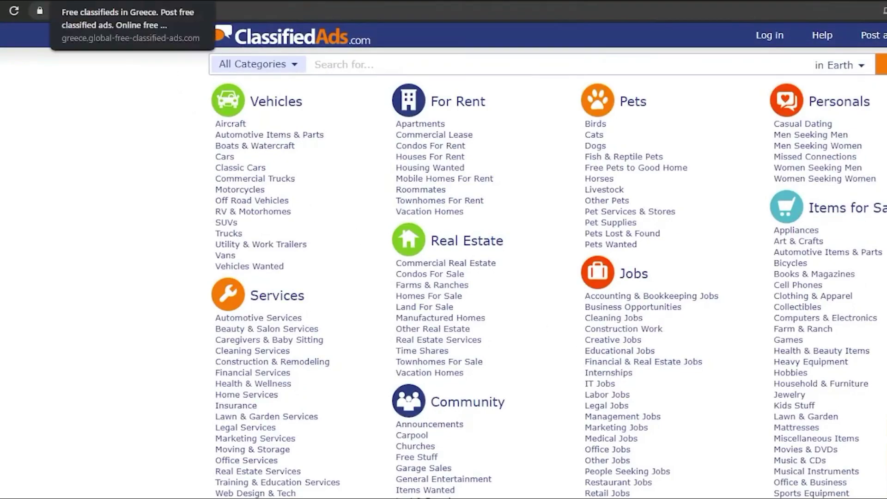
left_click(104, 1)
left_click_drag(78, 11, 212, 11)
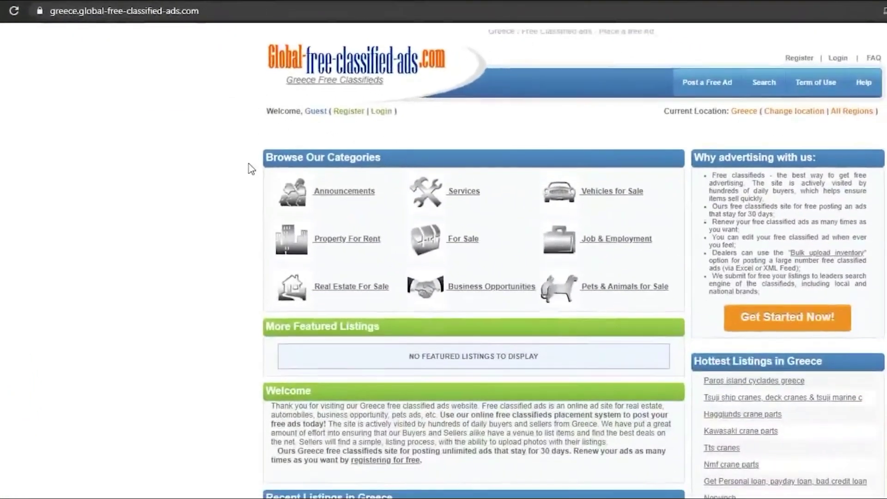
scroll(252, 169, "down", 3)
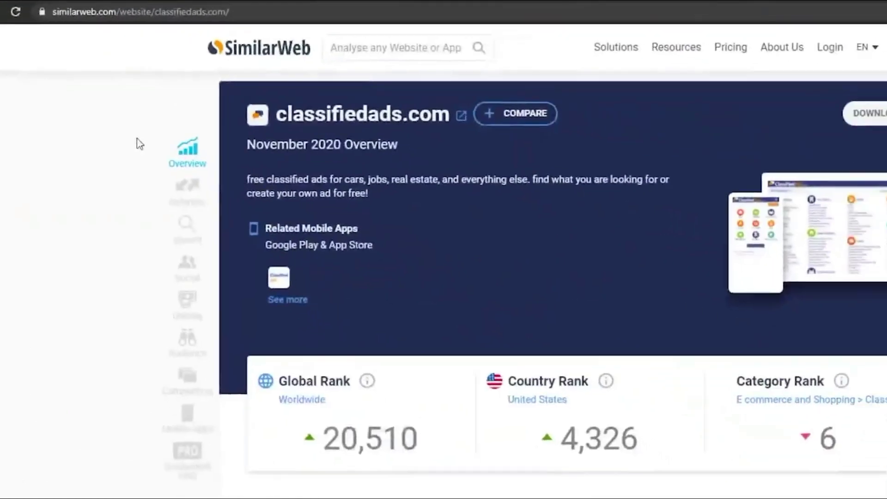
scroll(131, 174, "down", 3)
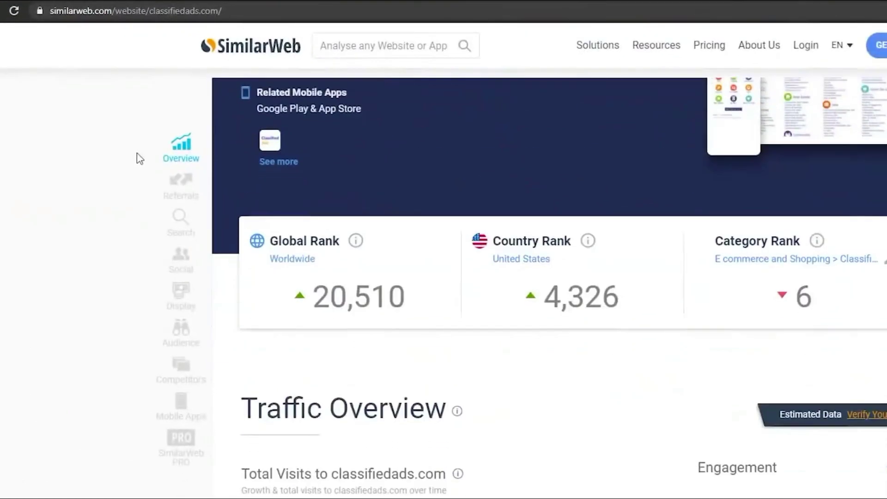
scroll(131, 173, "down", 2)
scroll(131, 173, "down", 2)
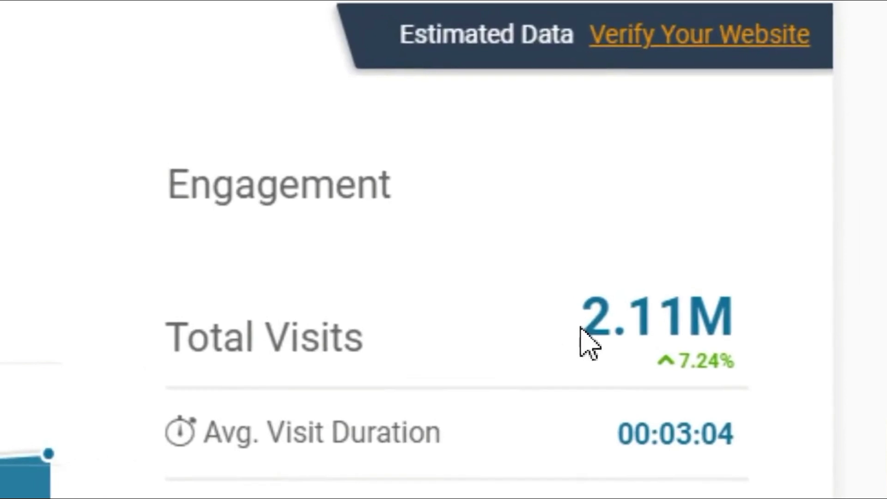
Step: Highlight classifiedads.com's 2.11M visits and US 60.26% share, then global-free-classified-ads.com's 280.55K visits
left_click_drag(844, 258, 867, 258)
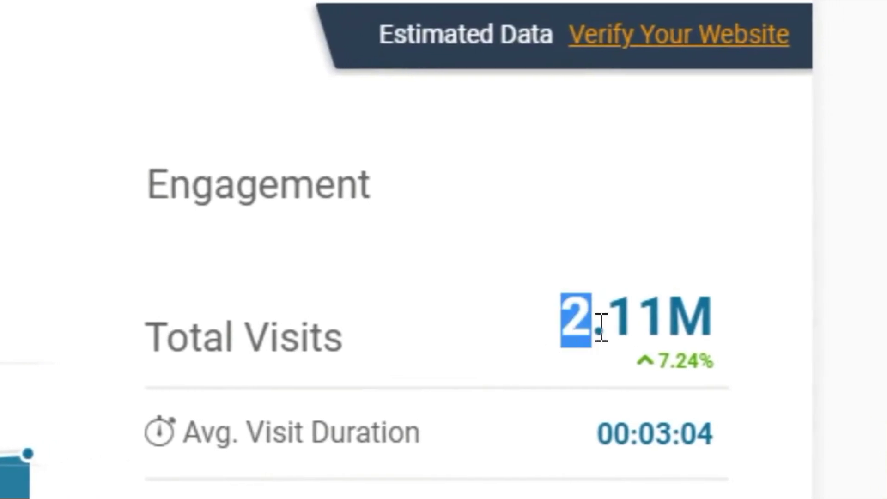
left_click_drag(591, 319, 648, 319)
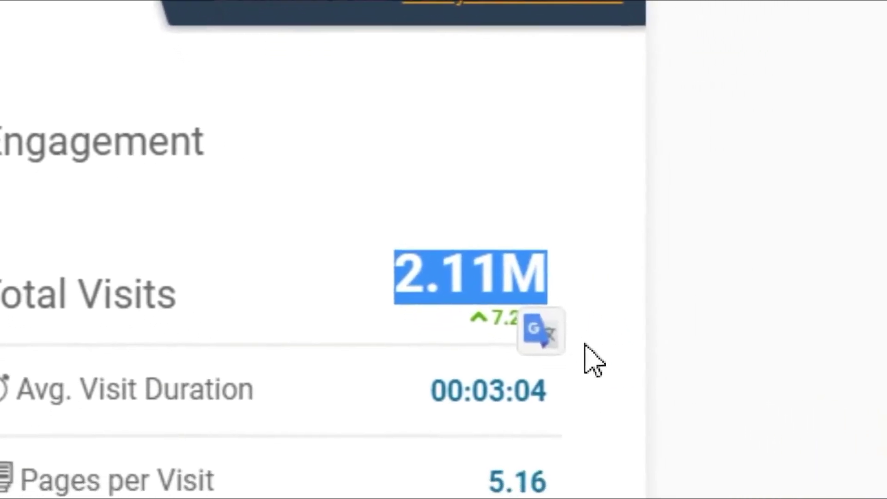
left_click(535, 345)
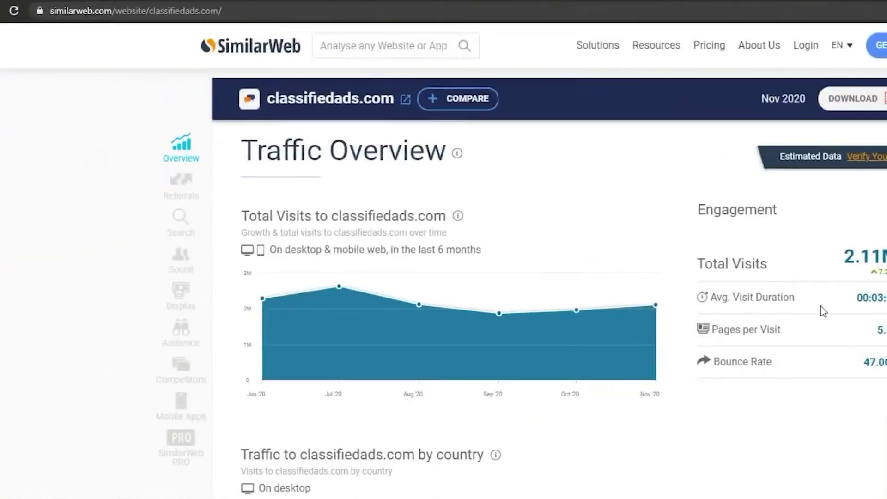
scroll(821, 306, "down", 2)
scroll(754, 334, "down", 2)
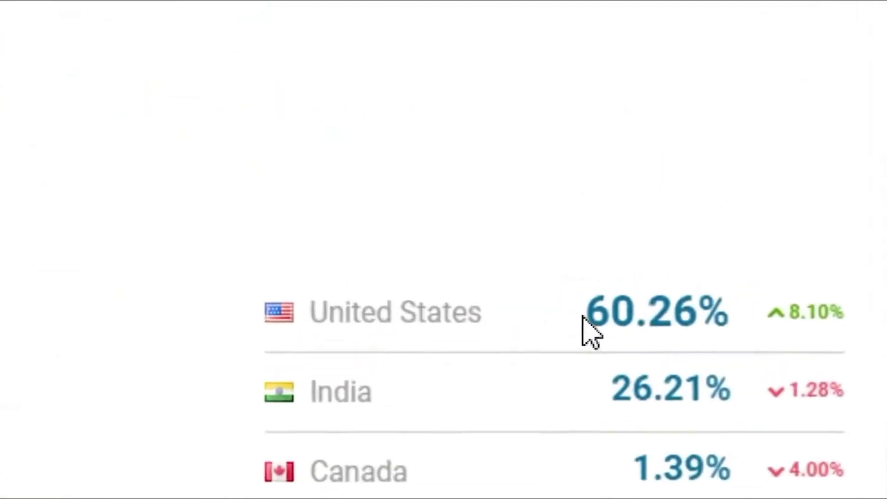
left_click_drag(832, 267, 826, 267)
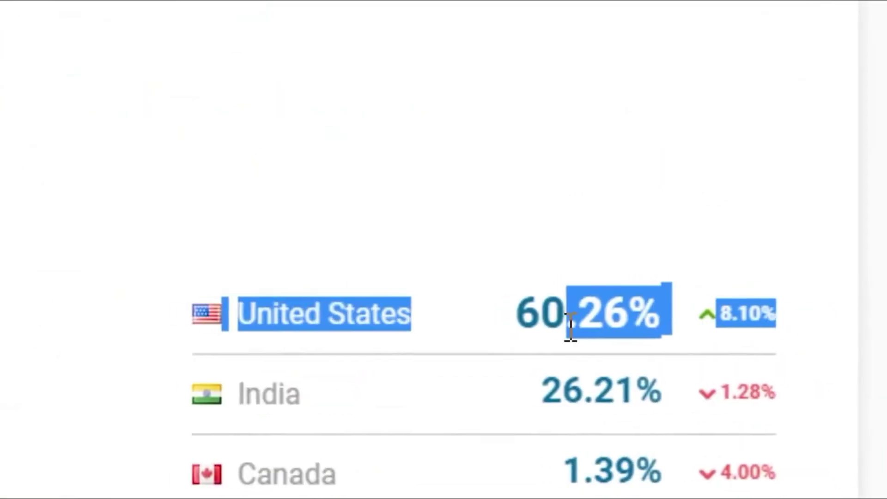
left_click_drag(571, 320, 517, 315)
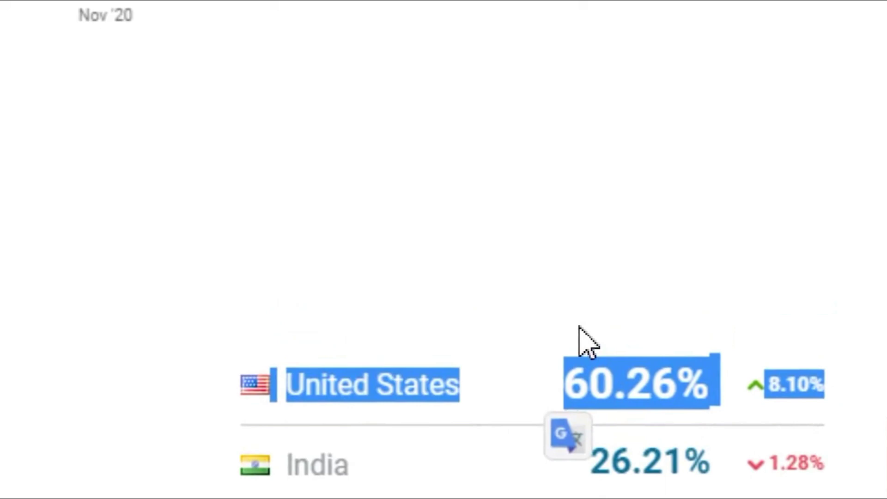
left_click(586, 340)
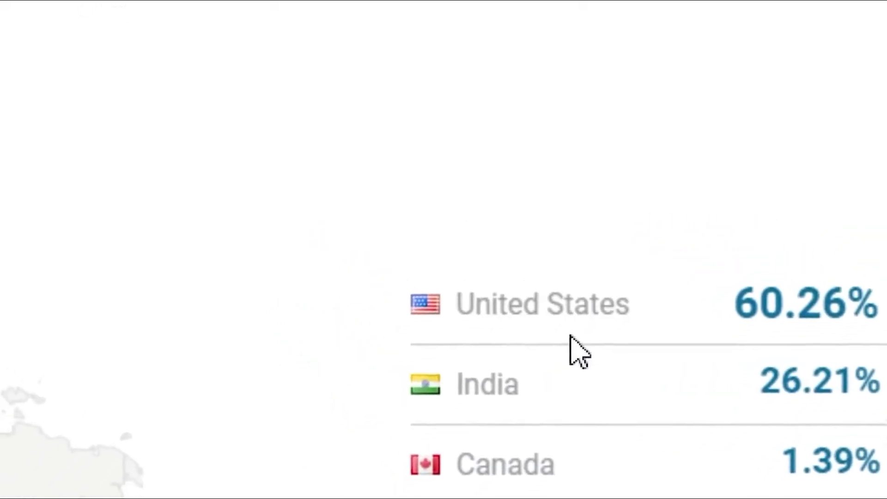
scroll(579, 350, "down", 3)
scroll(589, 333, "down", 2)
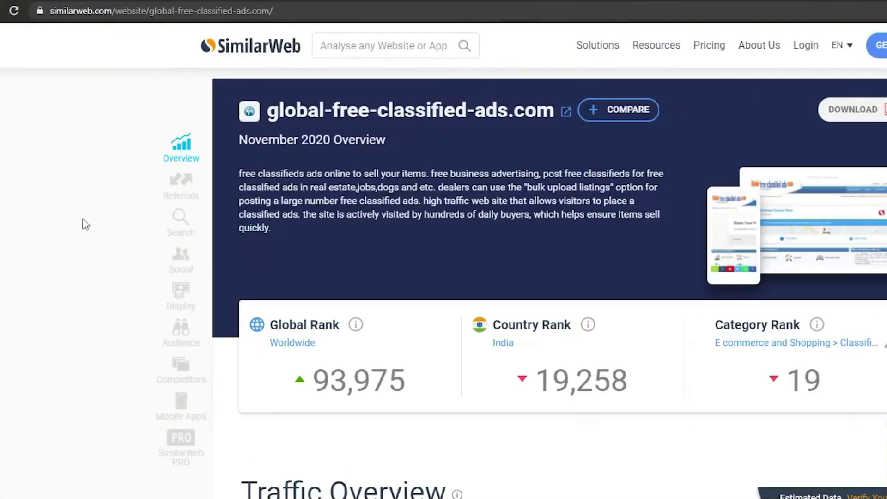
scroll(529, 204, "down", 3)
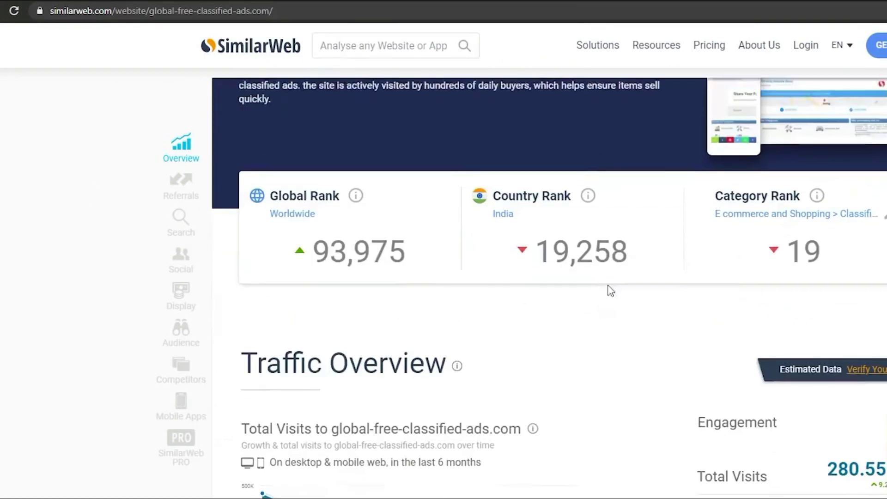
scroll(610, 291, "down", 3)
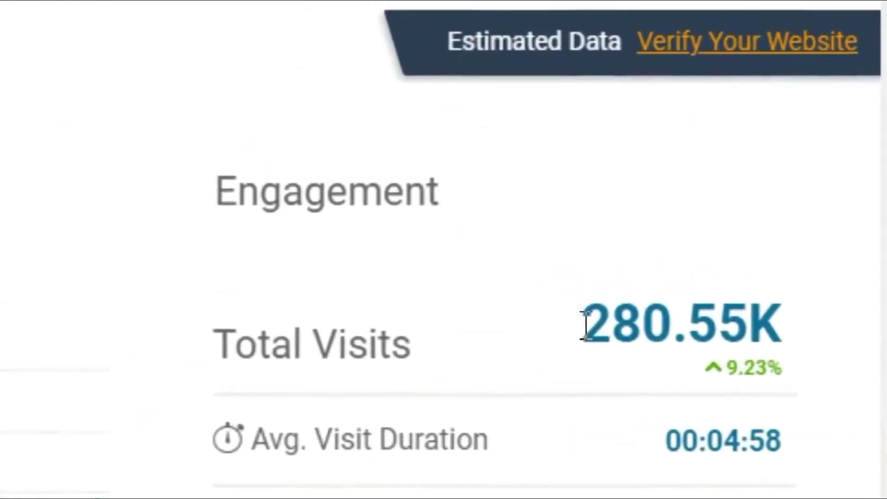
left_click_drag(584, 324, 779, 327)
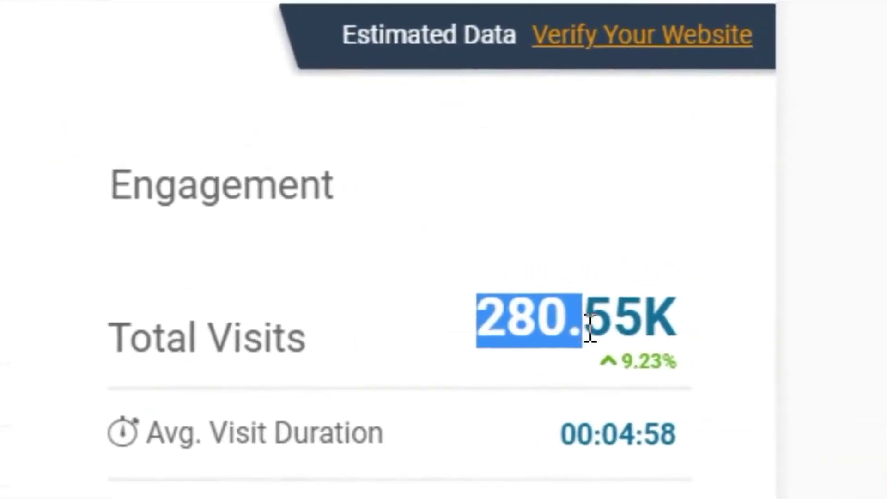
left_click(688, 331)
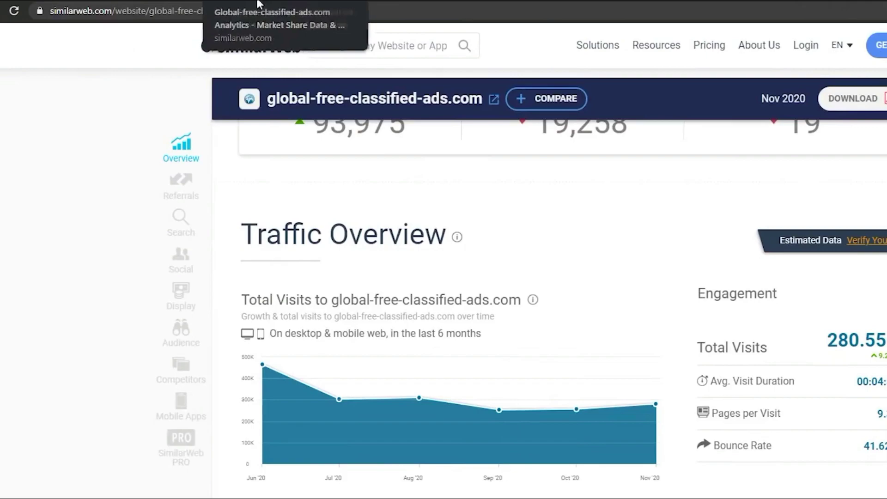
Step: Return to ClassifiedAds.com and open the Business Opportunities listings under Jobs
left_click(28, 2)
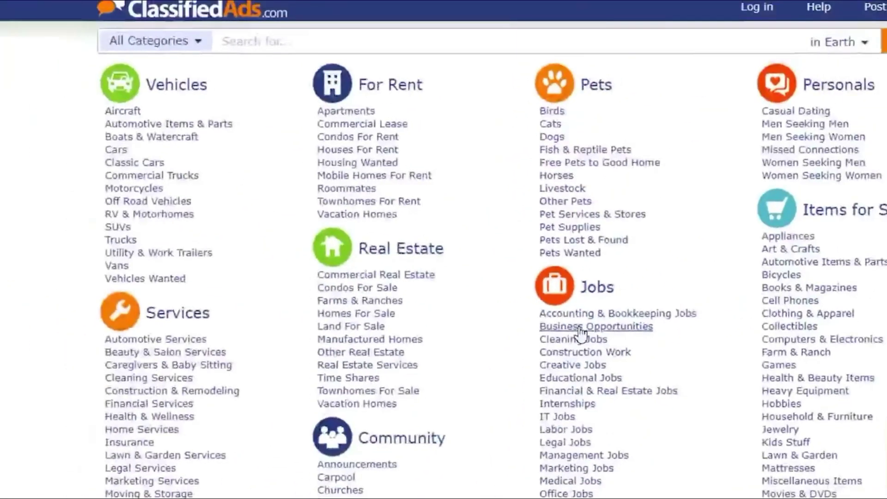
left_click(586, 340)
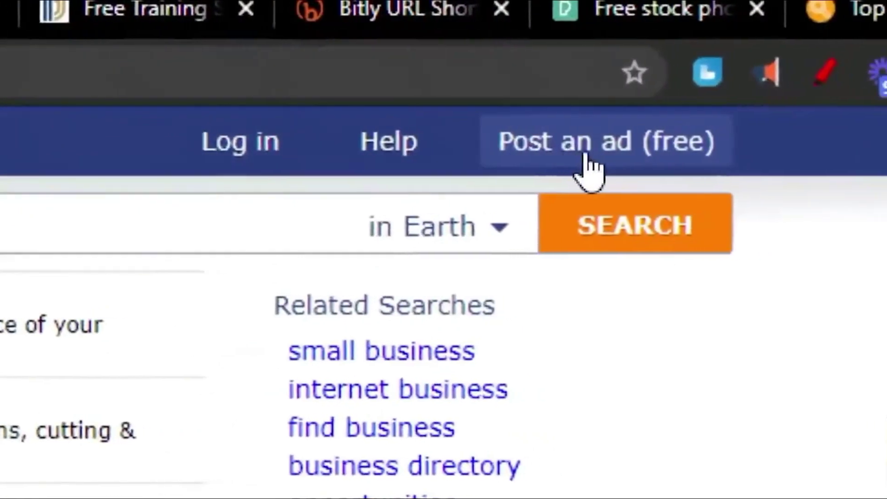
Step: Start a new free ad categorized as Jobs, Business Opportunities
left_click(587, 149)
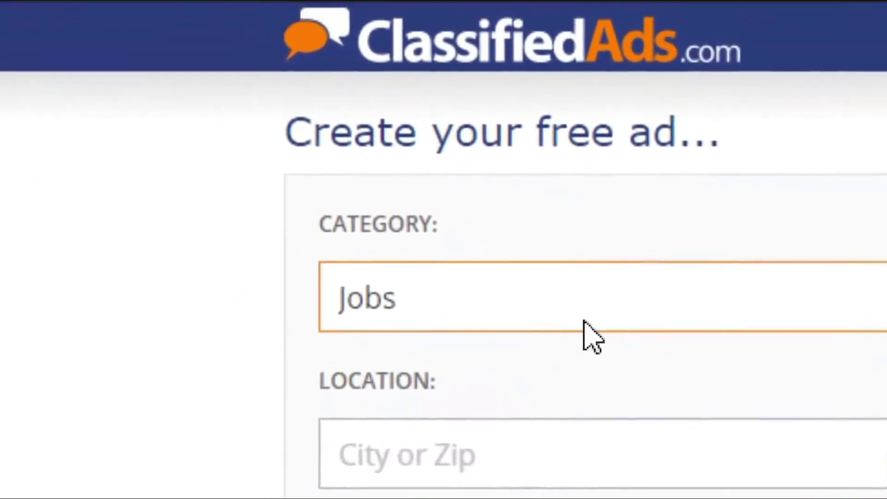
left_click(587, 306)
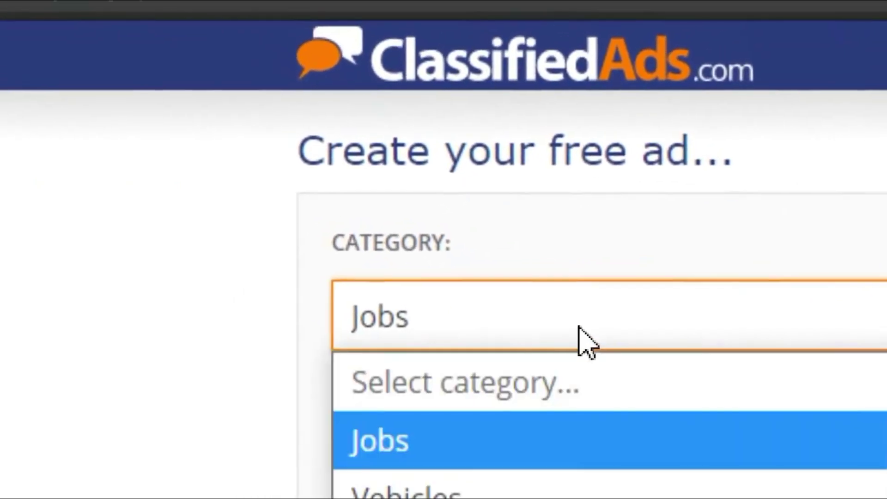
left_click(588, 336)
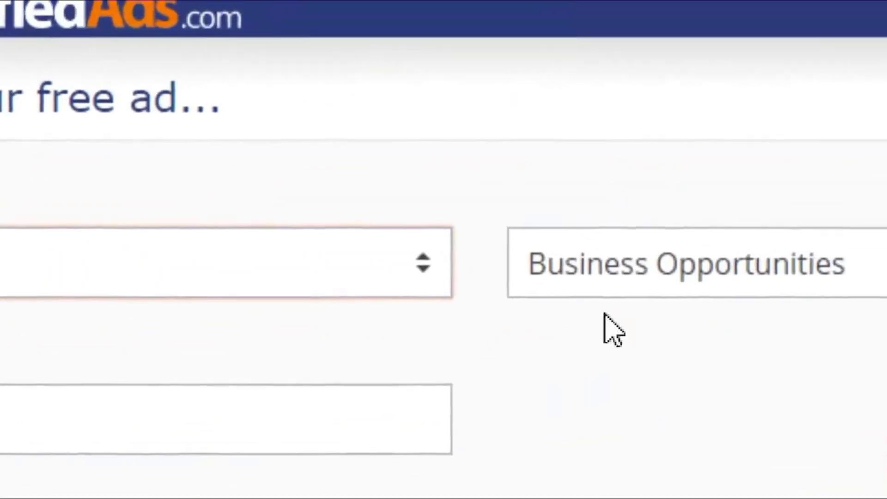
left_click(589, 338)
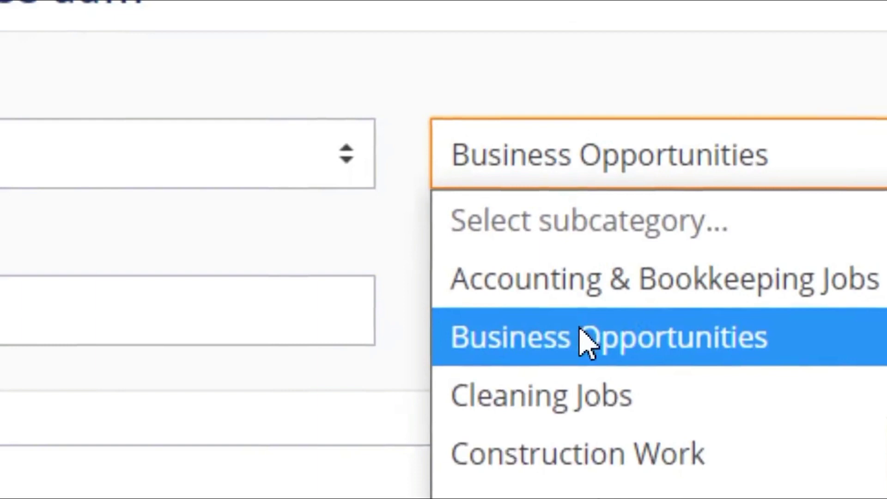
left_click(586, 343)
Step: Set the ad location to Texas, State of, then move over to the Digistore24 site
left_click(543, 374)
type("Texas")
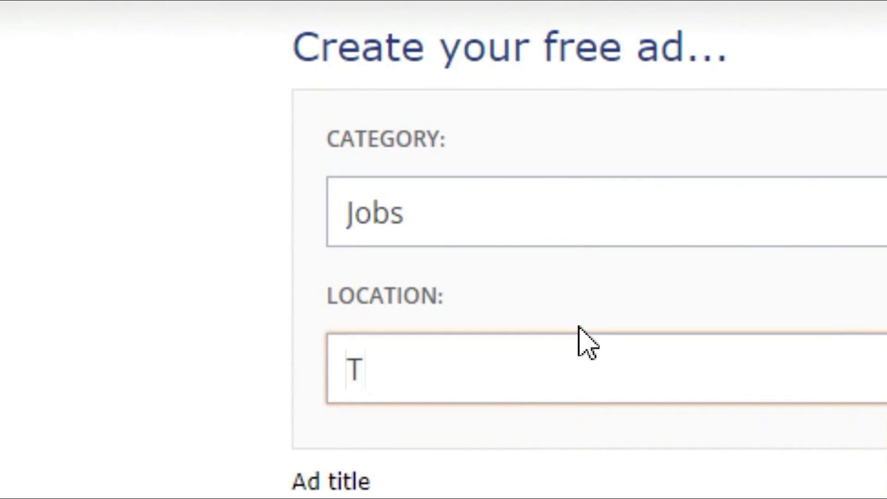
left_click(588, 342)
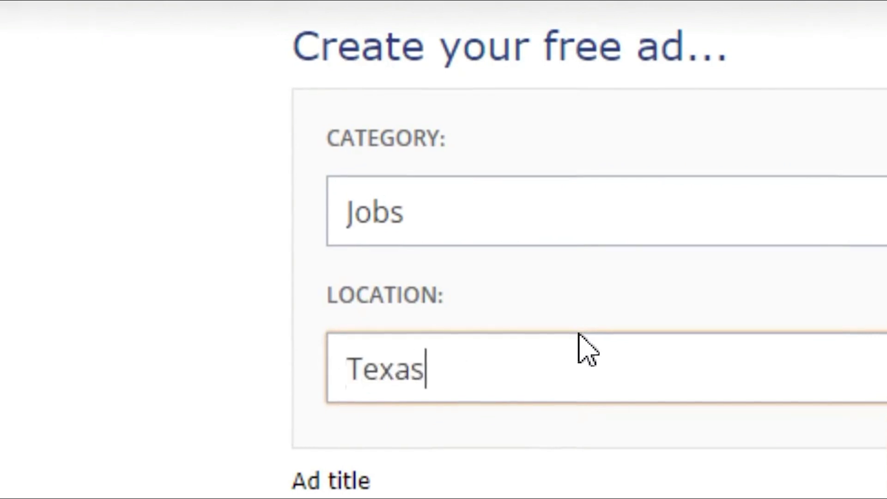
left_click(561, 388)
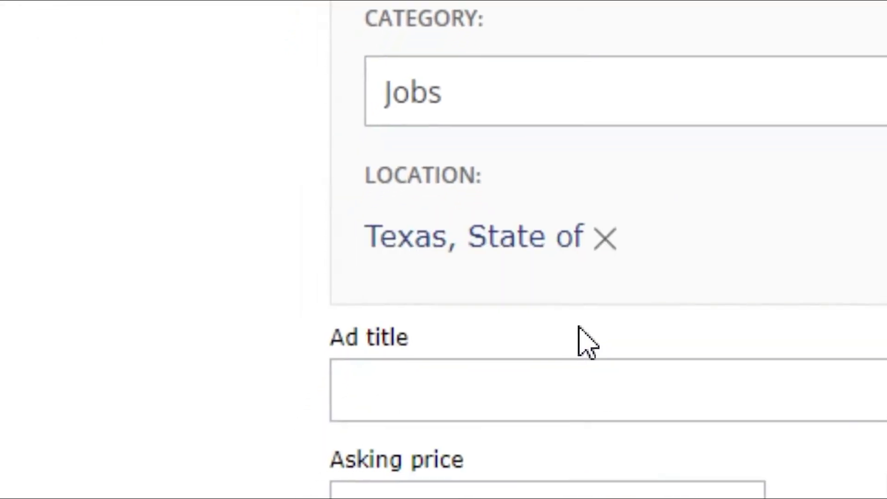
left_click(582, 350)
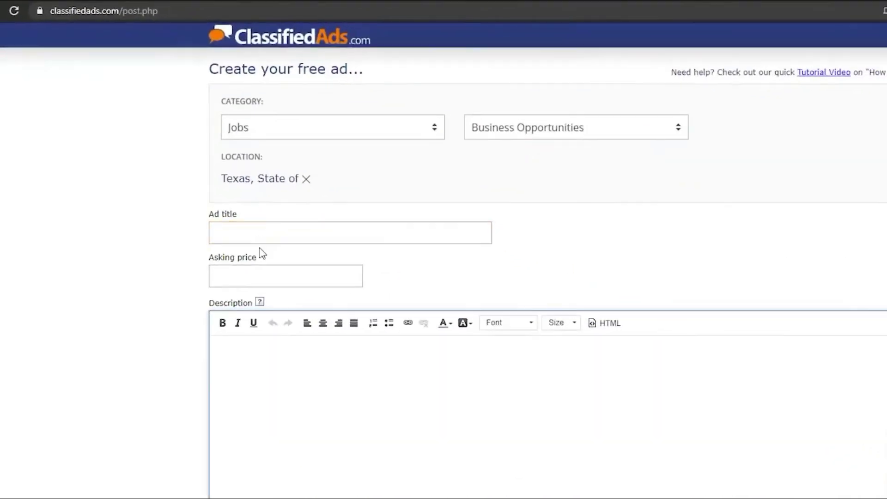
scroll(283, 270, "down", 4)
left_click(309, 376)
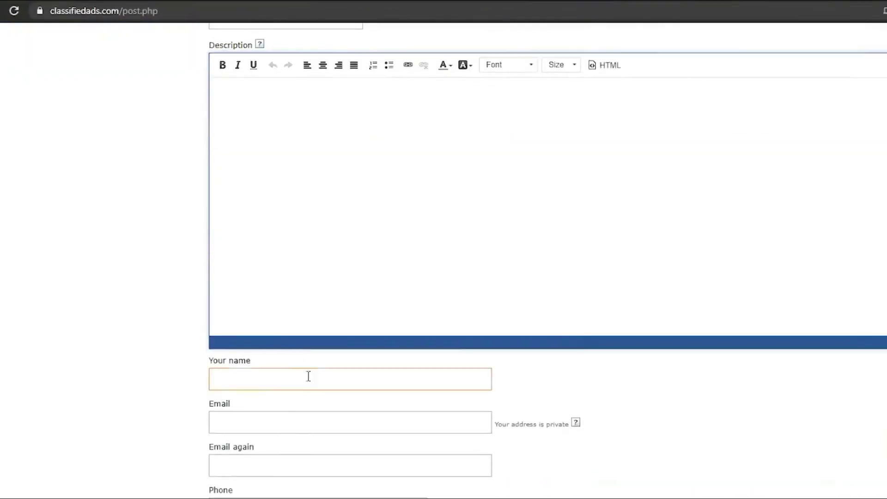
scroll(186, 381, "up", 2)
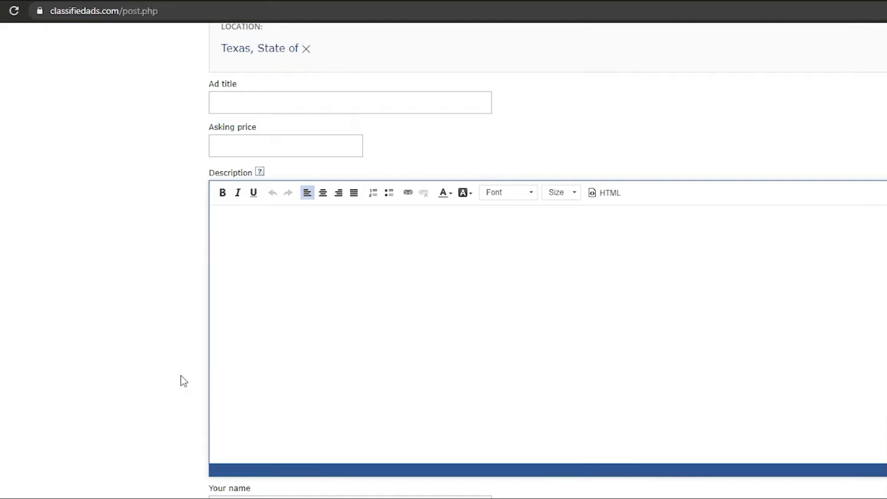
left_click(558, 2)
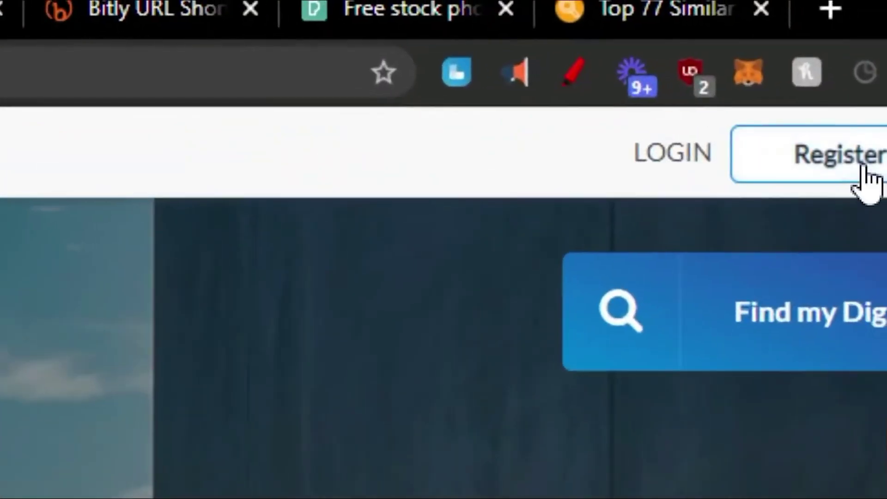
Step: Look at Digistore24's free registration form, then switch the account from Vendor to Affiliate view
left_click(853, 154)
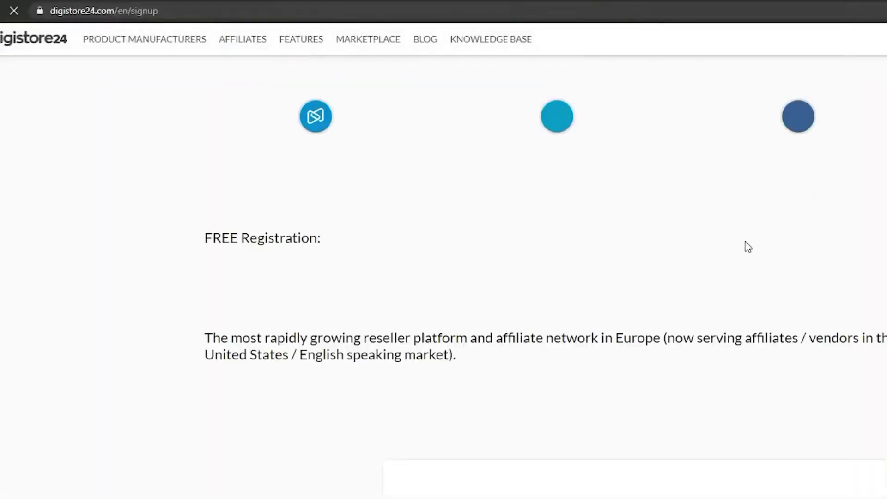
scroll(664, 285, "down", 3)
scroll(510, 305, "down", 3)
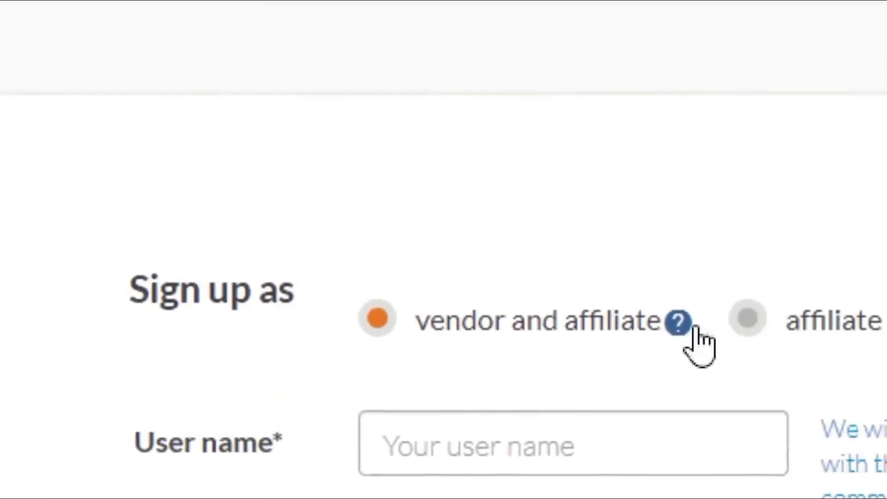
left_click(667, 197)
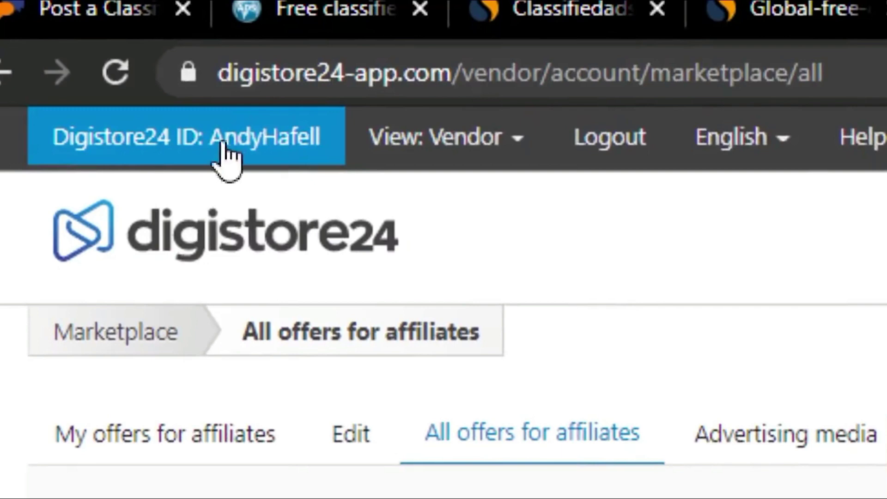
left_click(516, 139)
left_click(494, 243)
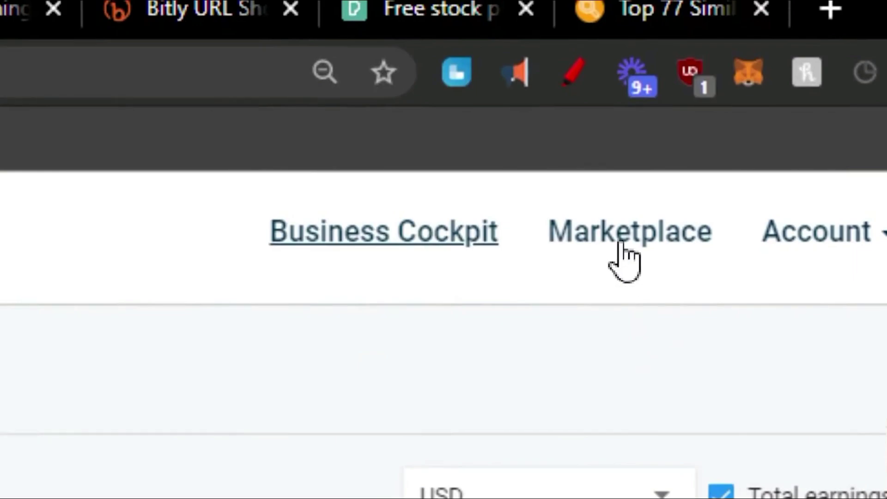
Step: In the marketplace, check the Super Affiliate System's per-sale earnings and a 60,000 yearly total on the calculator
left_click(626, 235)
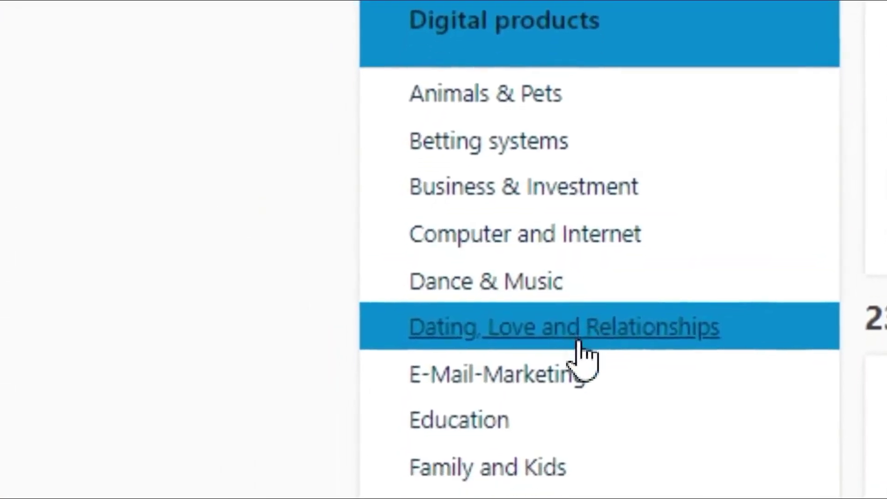
scroll(586, 357, "down", 4)
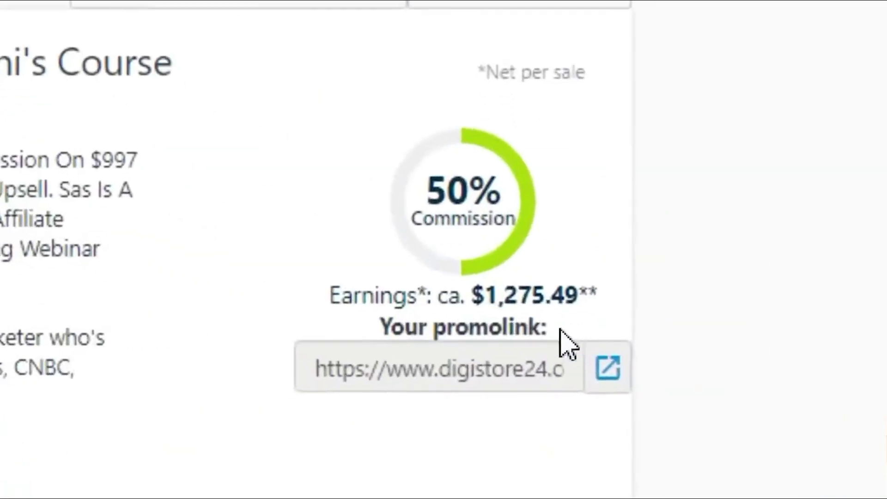
left_click_drag(581, 321, 586, 326)
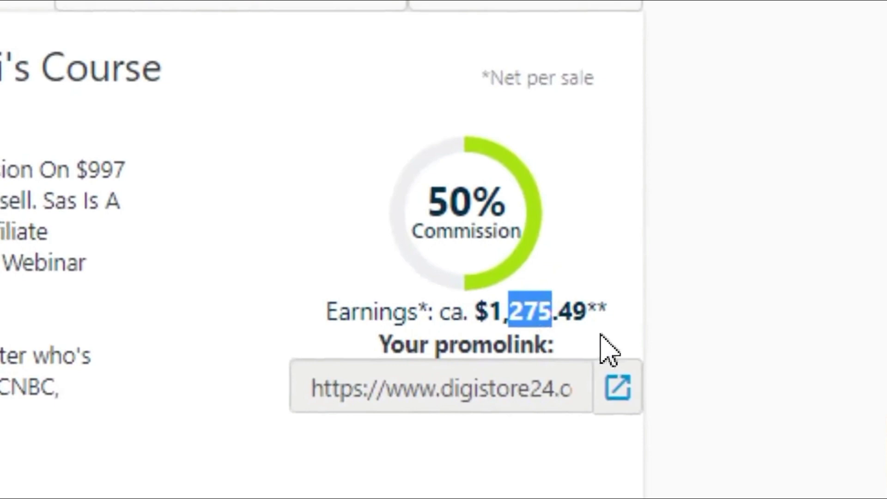
left_click(604, 345)
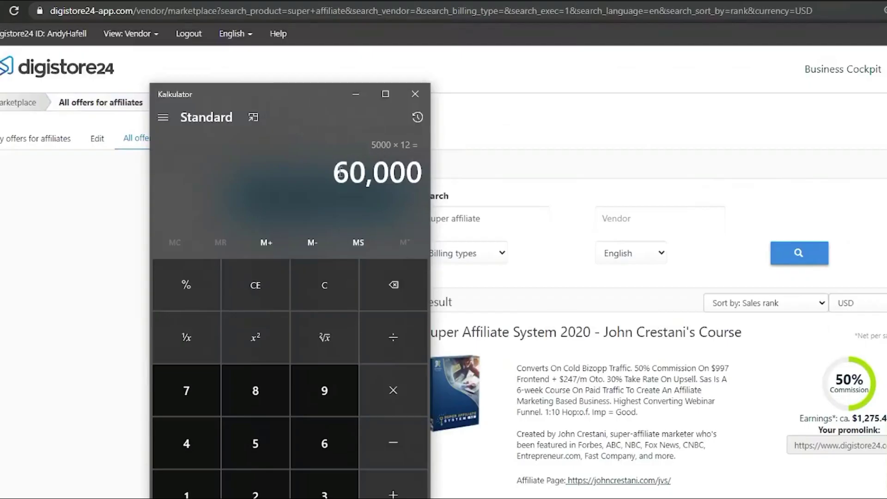
left_click_drag(337, 173, 420, 175)
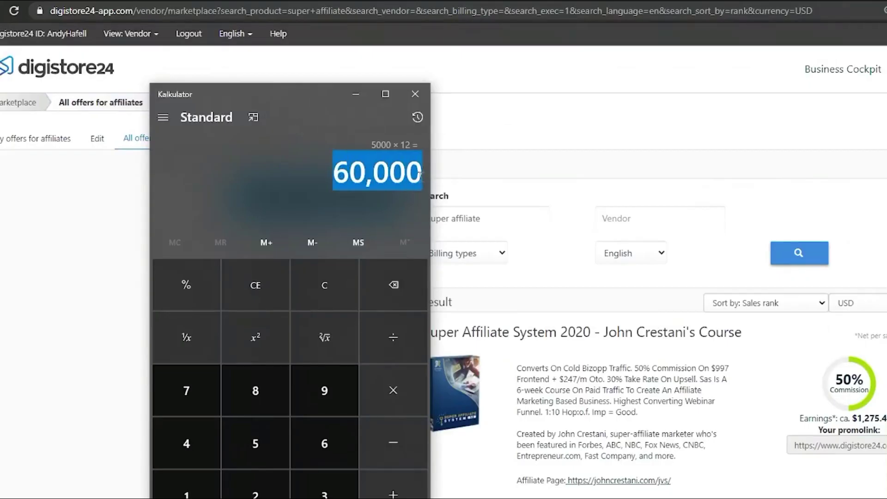
left_click(546, 172)
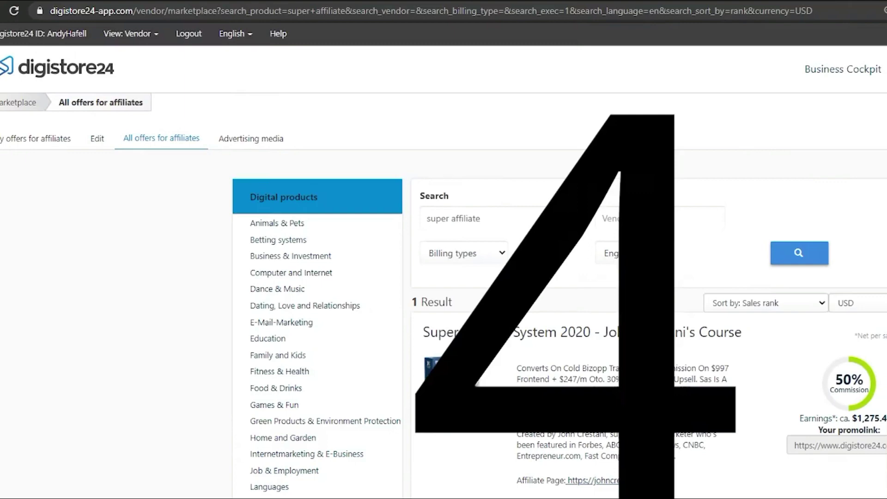
scroll(577, 330, "down", 2)
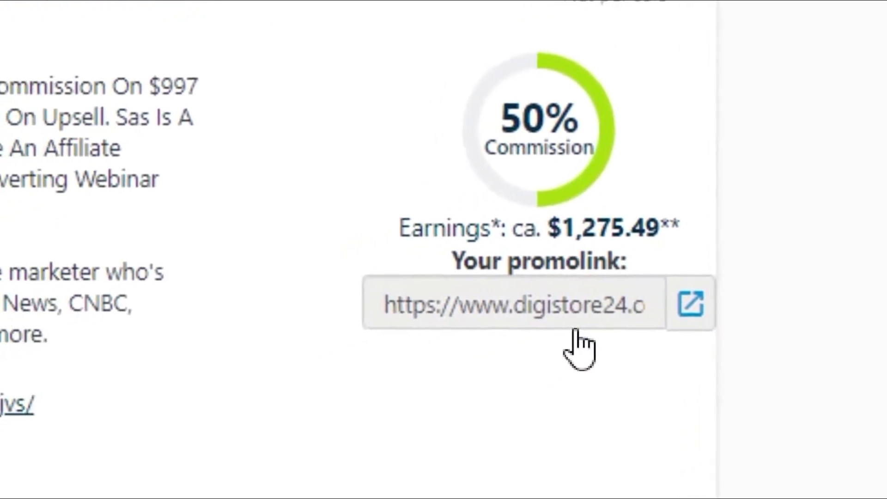
Step: Select the Super Affiliate System promolink for copying and highlight its roughly $1,275.49 per-sale earnings
left_click(584, 326)
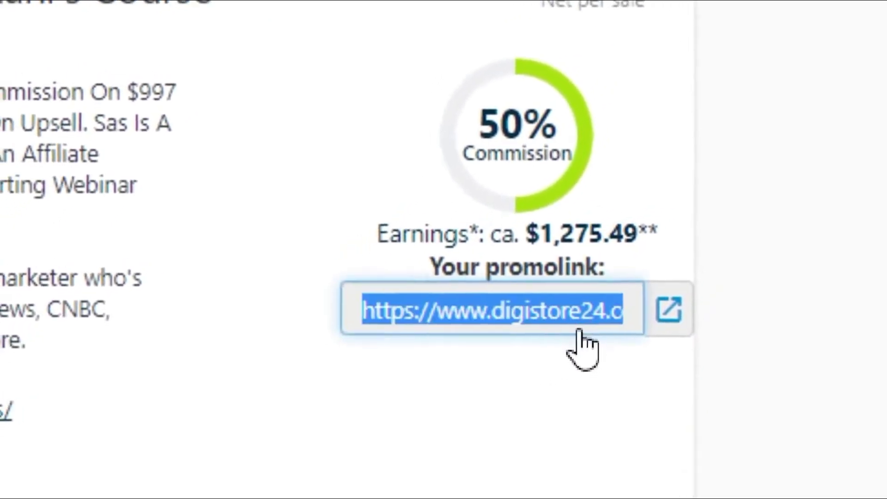
left_click_drag(584, 313, 624, 318)
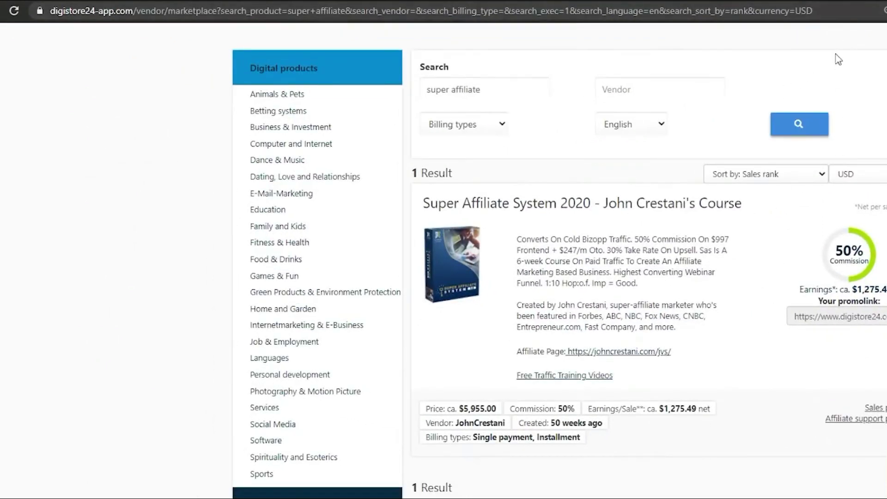
Step: Paste the Digistore24 promolink into Bitly and shorten it to bit.ly/36XMve5
left_click(850, 2)
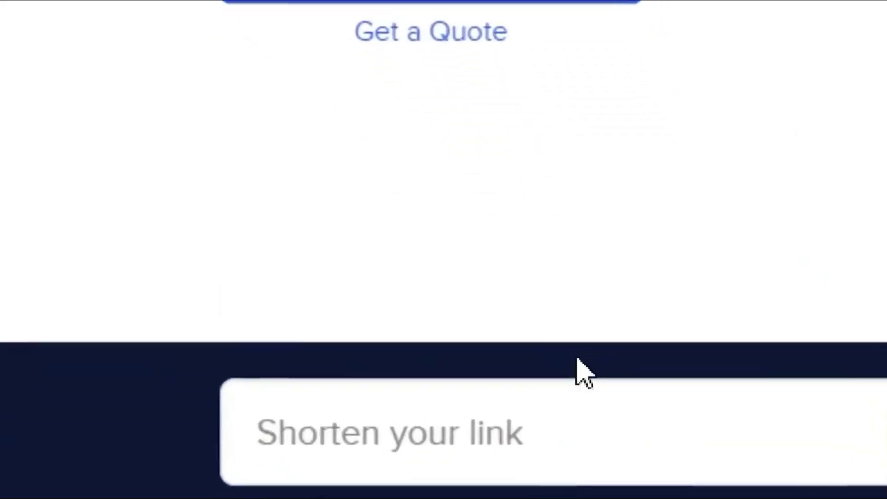
left_click(472, 473)
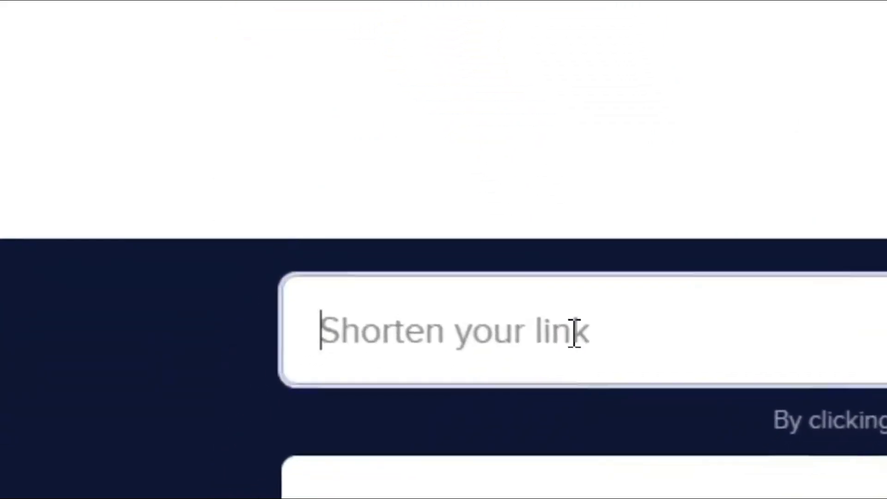
key("ctrl+v")
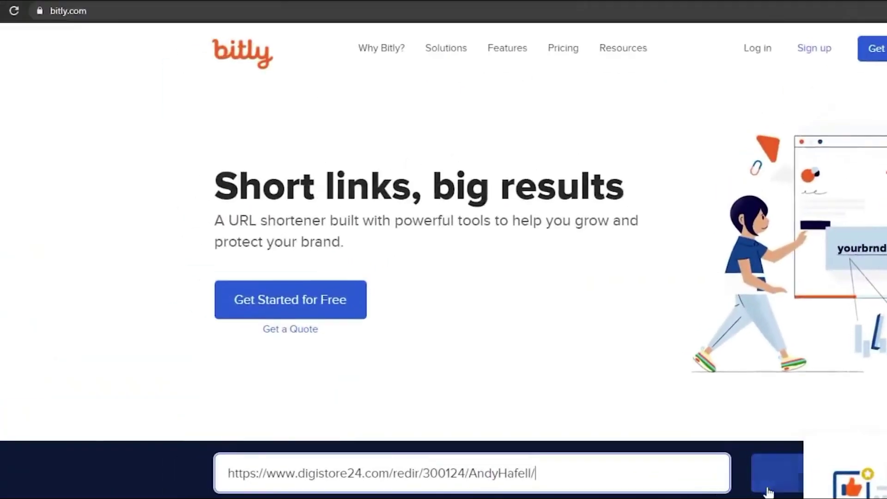
left_click(769, 489)
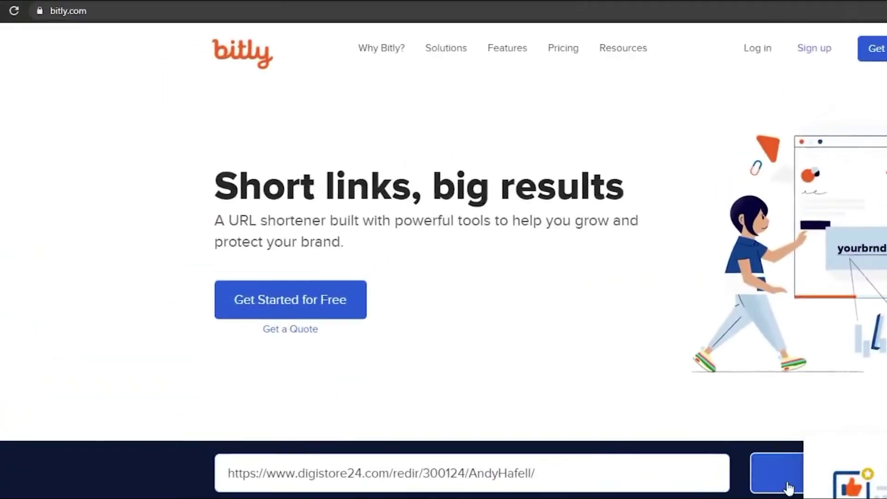
scroll(620, 412, "down", 4)
left_click(471, 215)
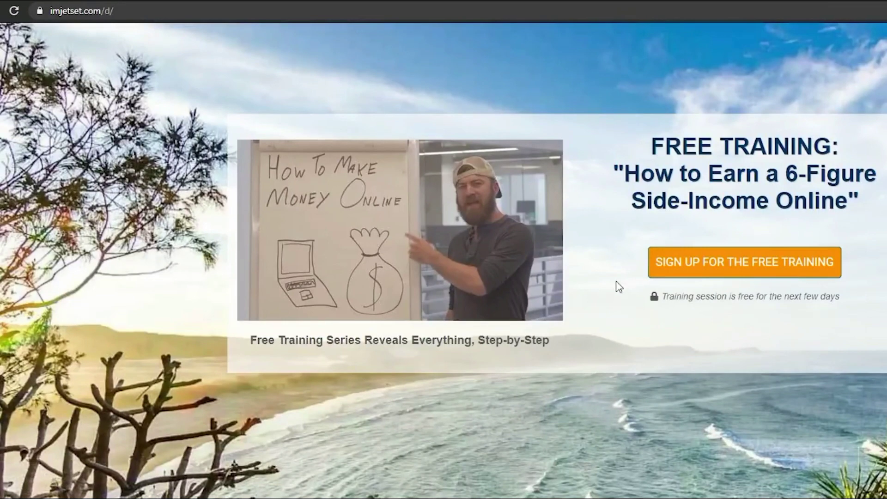
Step: Preview the landing page's free training sign-up form and close it
left_click(729, 267)
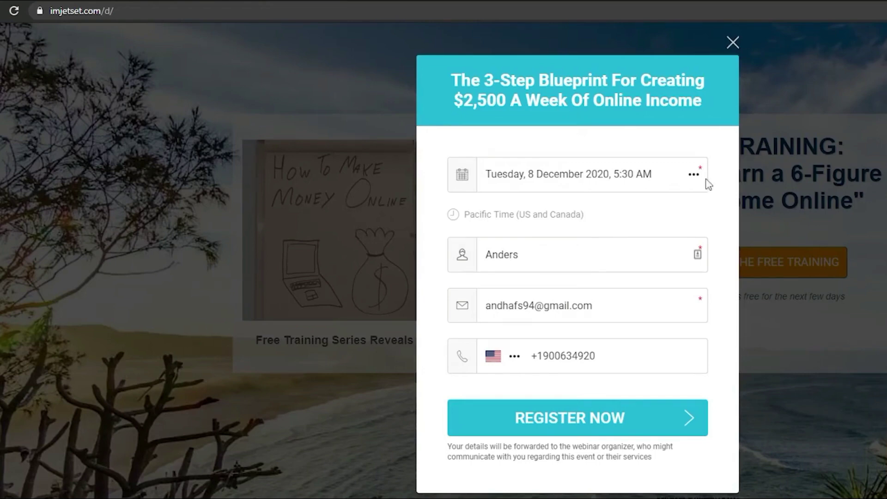
left_click(734, 43)
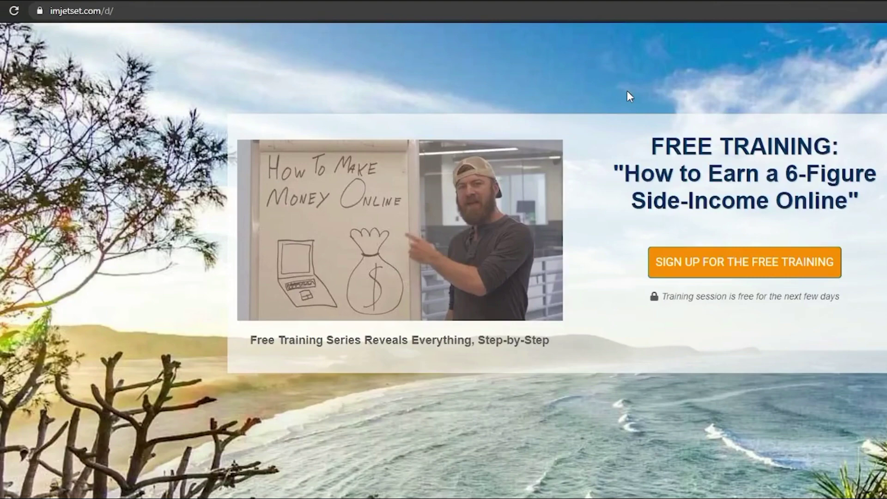
Step: Back on the ad form, enter the title 'Make $1000/Weekly Opportunity For Newbies!'
left_click(309, 3)
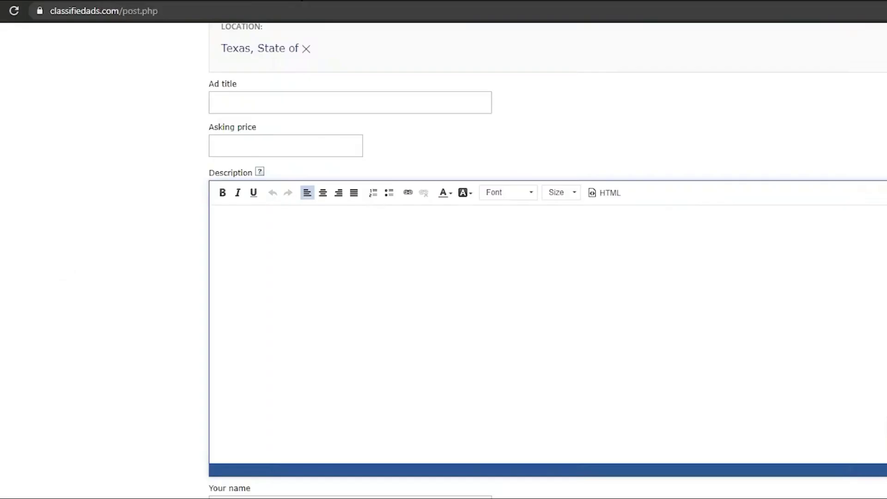
left_click(334, 101)
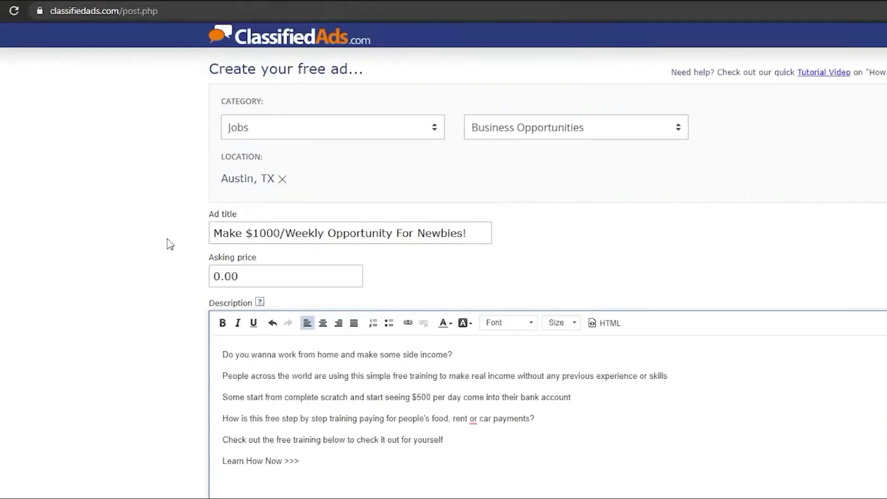
left_click(231, 233)
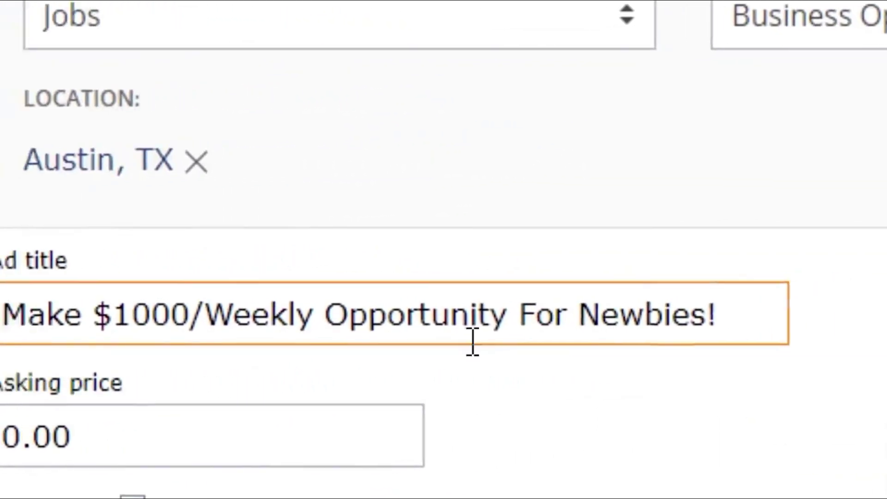
Step: Leave the asking price at 0.00
left_click(581, 329)
left_click_drag(623, 328, 572, 326)
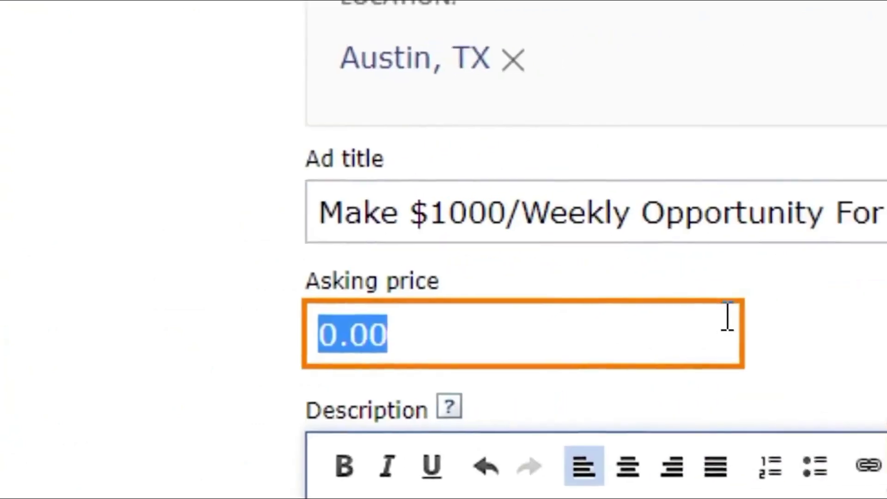
left_click(593, 340)
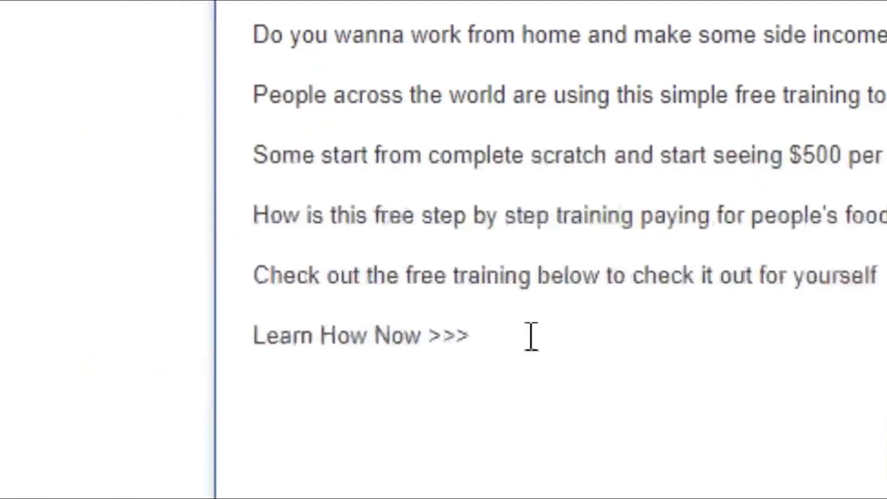
left_click_drag(478, 335, 253, 334)
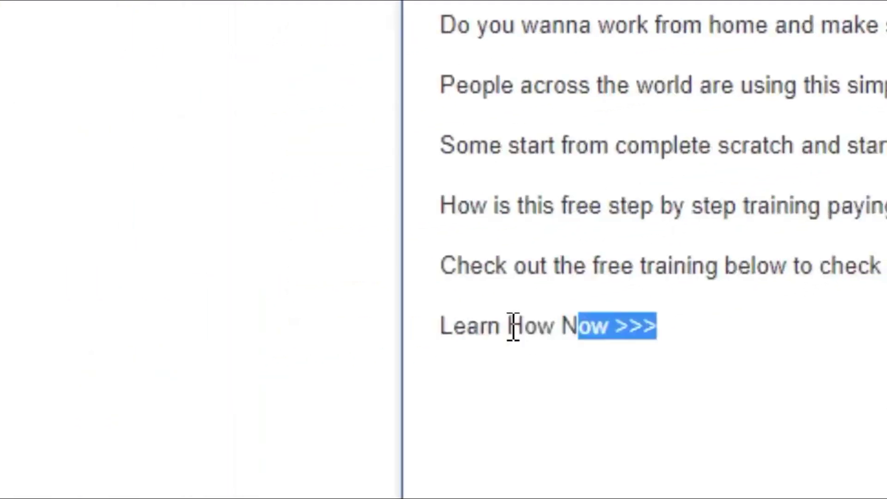
left_click(592, 325)
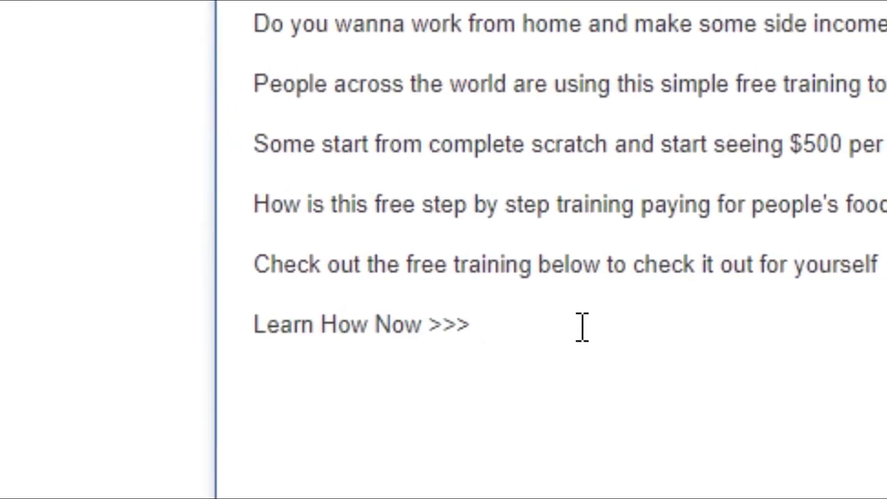
type("https://bit.ly/36XMve5")
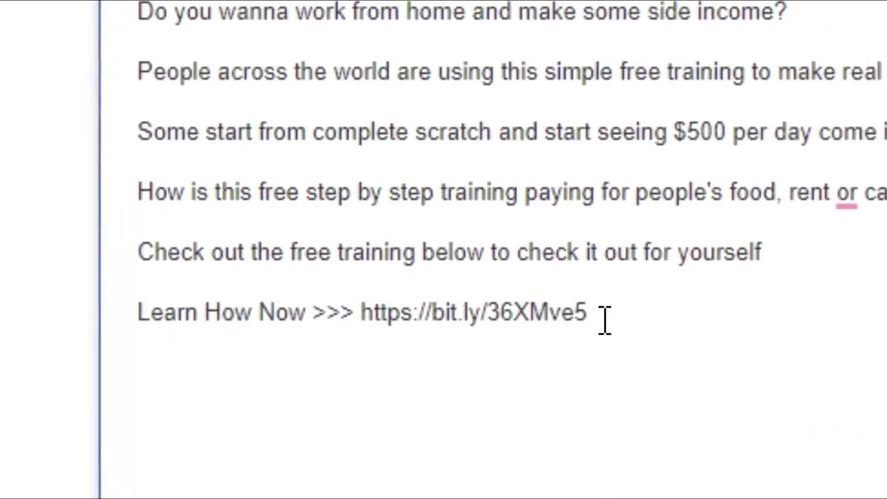
left_click_drag(665, 319, 441, 319)
left_click(585, 337)
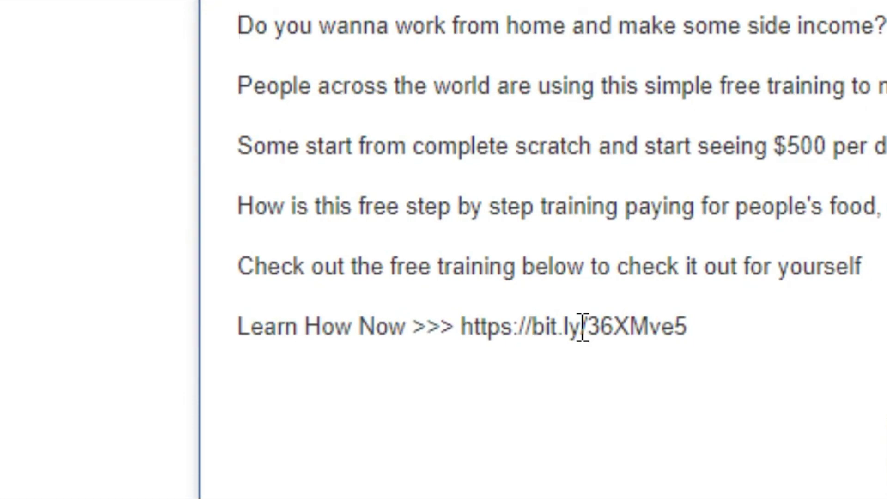
scroll(151, 405, "down", 3)
scroll(151, 405, "down", 3)
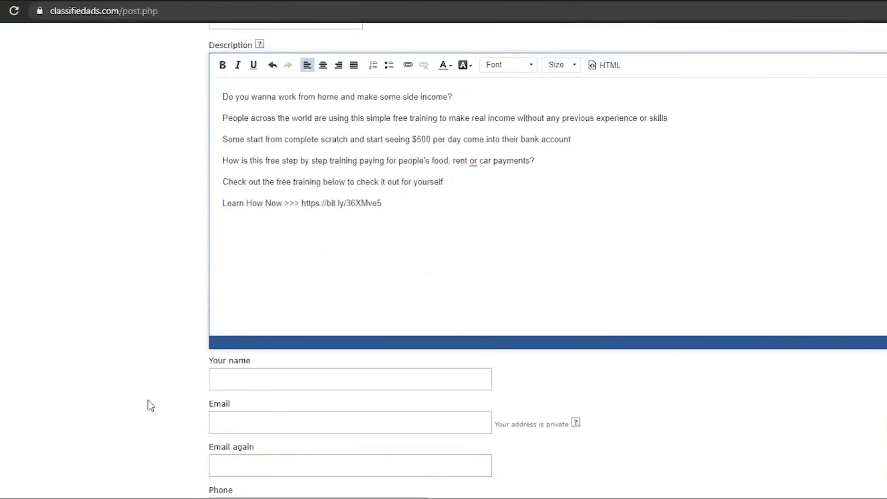
Step: Check the Your name and Email again fields of the ClassifiedAds.com form
left_click(229, 380)
key("Escape")
scroll(202, 394, "down", 4)
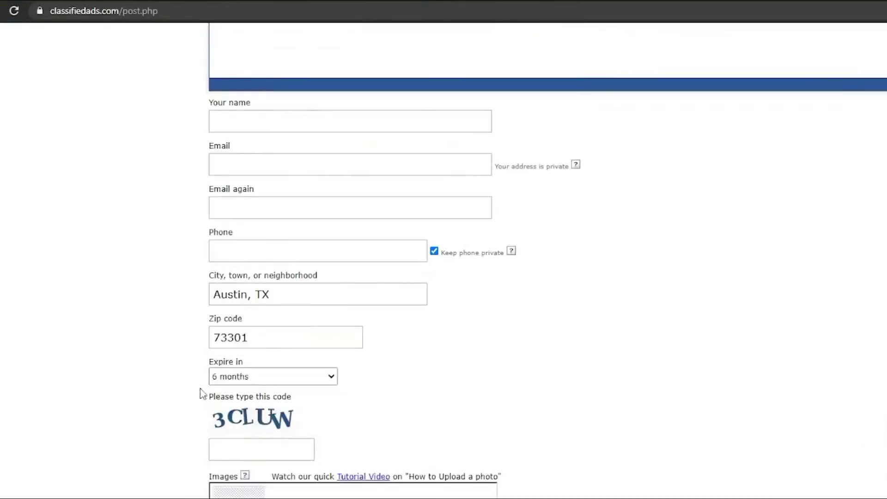
left_click(212, 208)
left_click(200, 275)
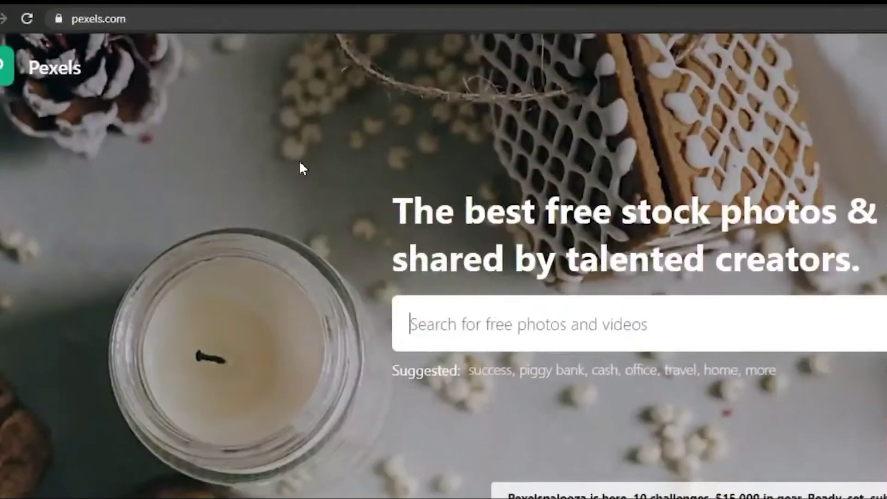
Step: Search Pexels for 'laptop' and download the free cottonbro photo of hands typing on a laptop
left_click(410, 265)
left_click(414, 262)
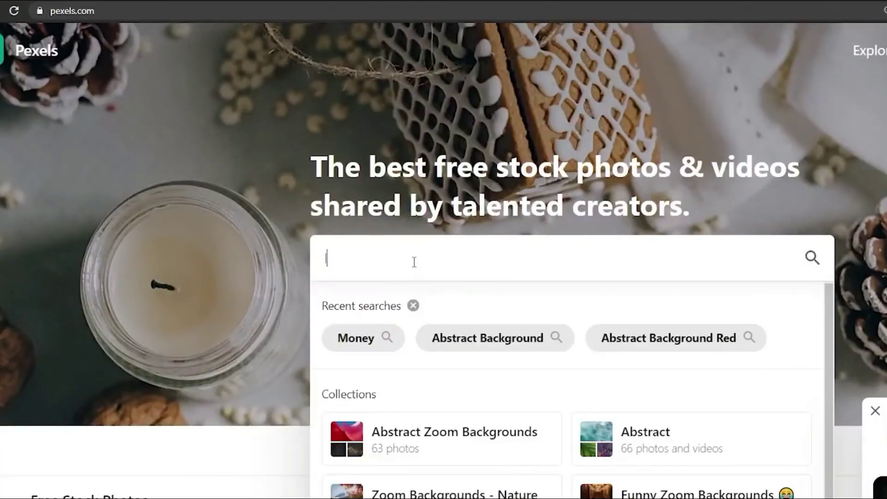
type("laptop")
key("Return")
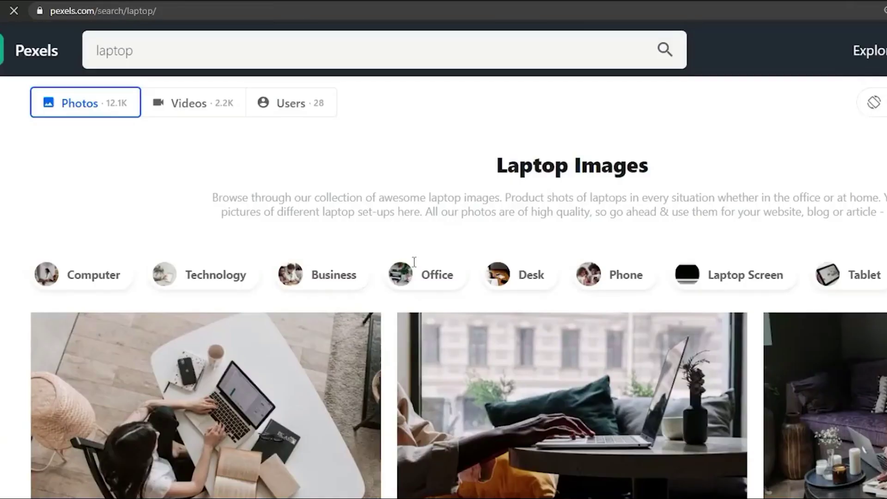
scroll(413, 262, "down", 2)
scroll(402, 260, "down", 2)
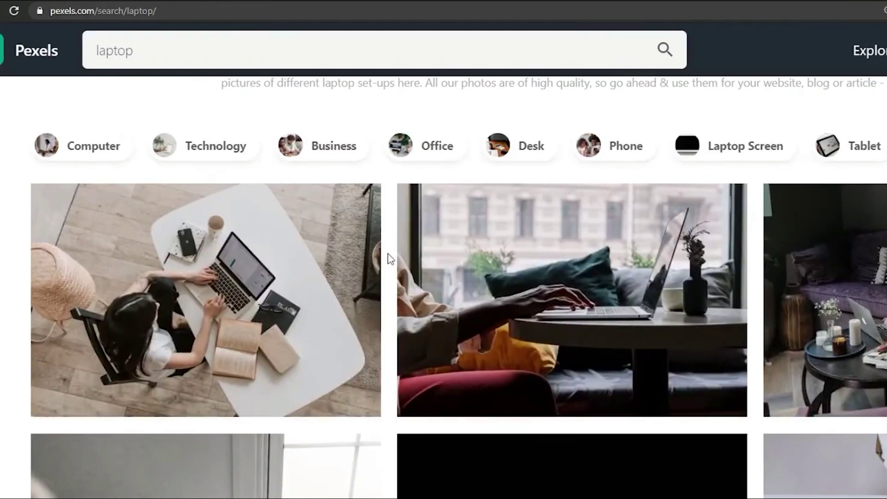
mouse_move(572, 300)
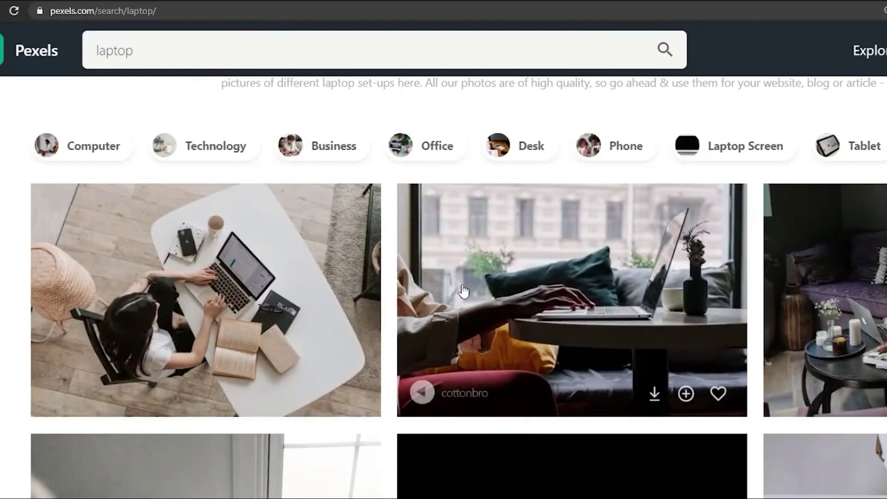
left_click(518, 305)
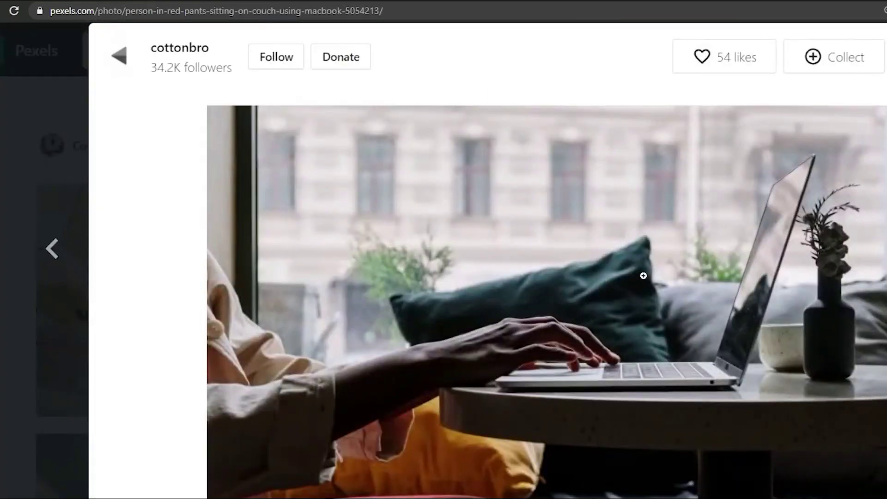
scroll(689, 312, "down", 3)
scroll(682, 347, "down", 2)
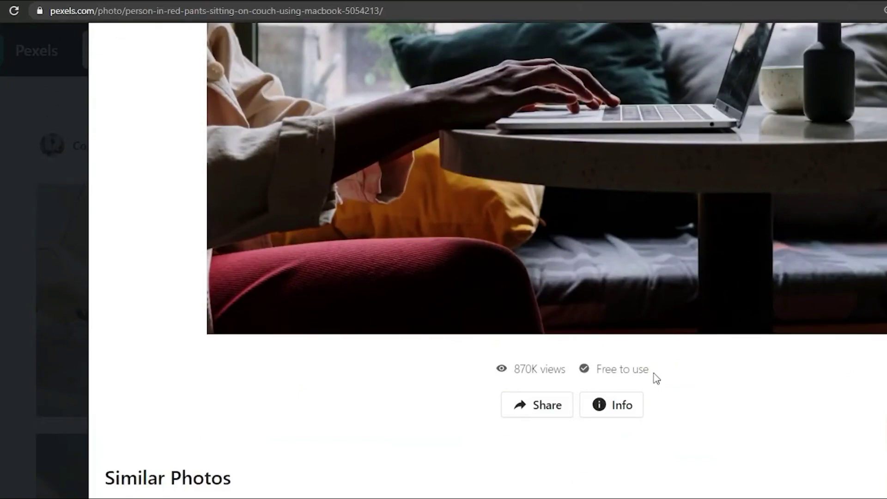
left_click(718, 386)
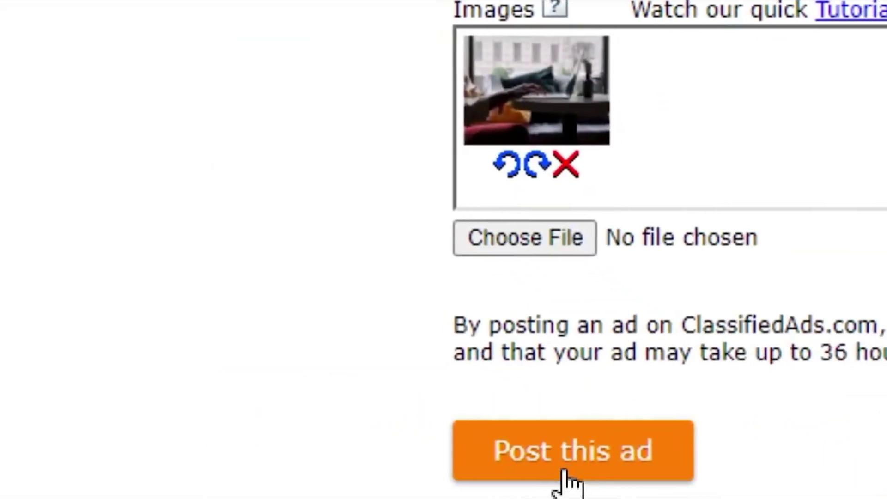
Step: Submit the finished ClassifiedAds.com ad with 'Post this ad'
left_click(573, 457)
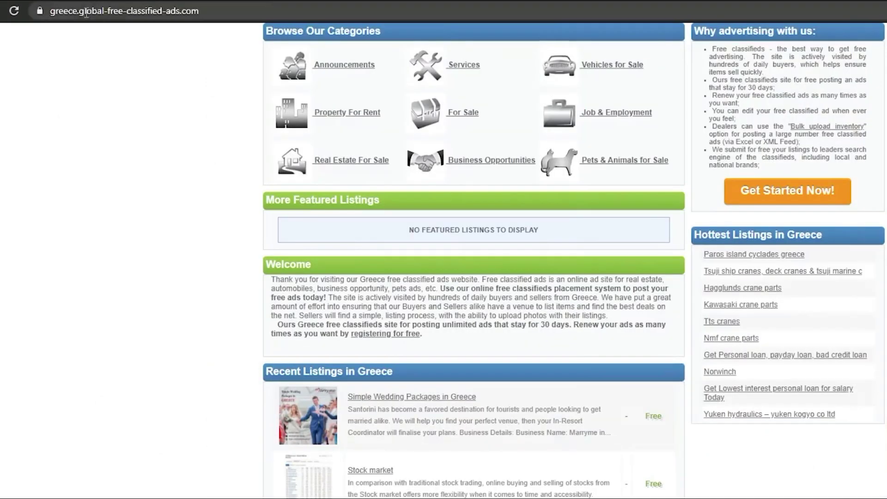
Step: Browse the Business Opportunities listings on greece.global-free-classified-ads.com and return to the top
left_click_drag(113, 11, 220, 27)
left_click(226, 124)
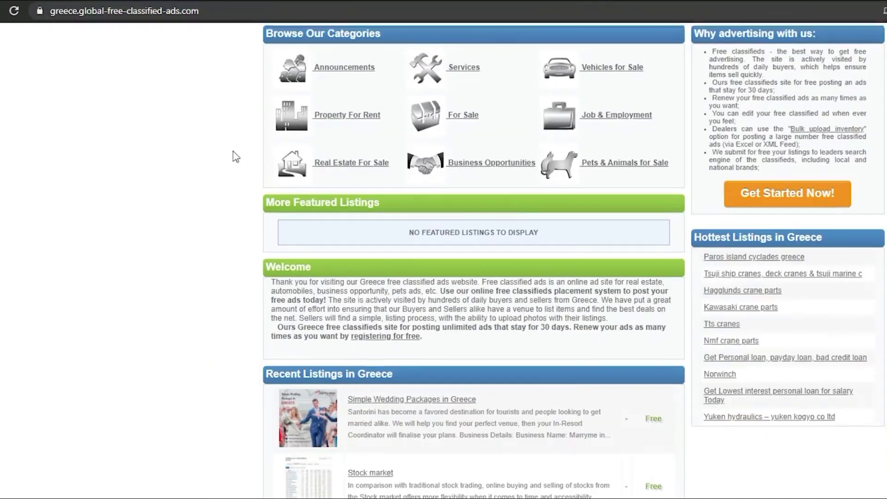
scroll(225, 125, "up", 4)
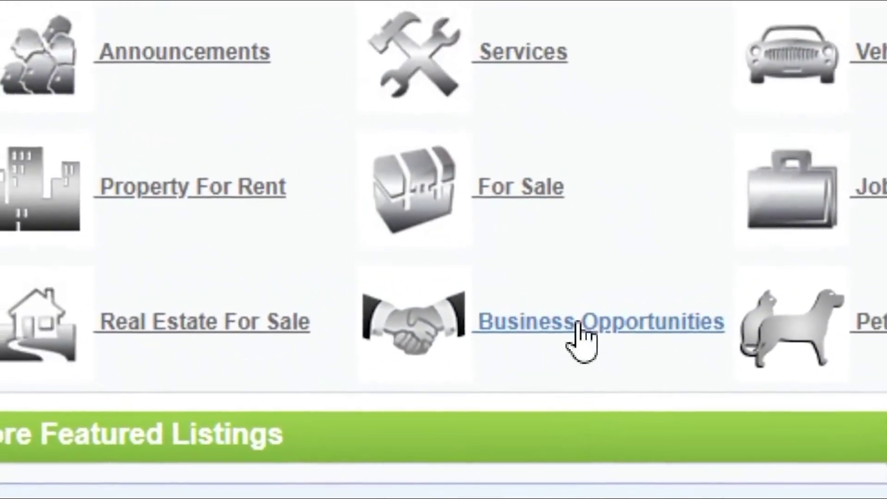
left_click(586, 343)
scroll(251, 386, "down", 8)
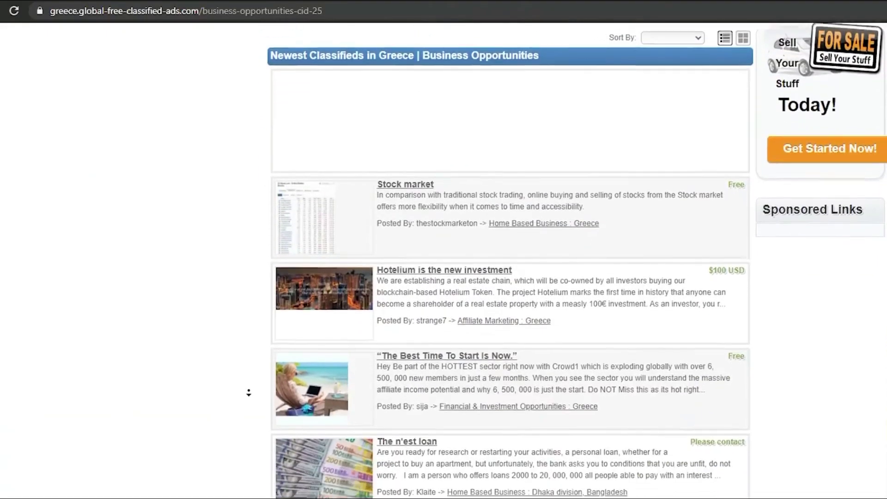
scroll(248, 393, "down", 8)
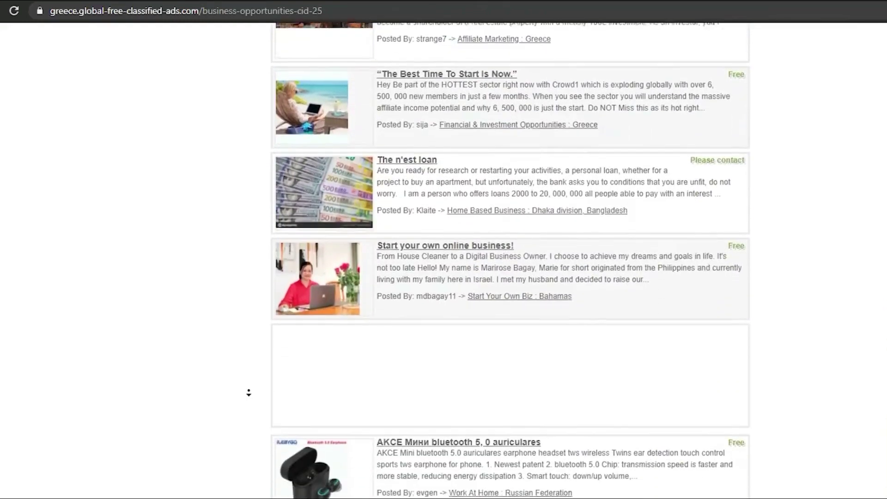
scroll(248, 392, "down", 8)
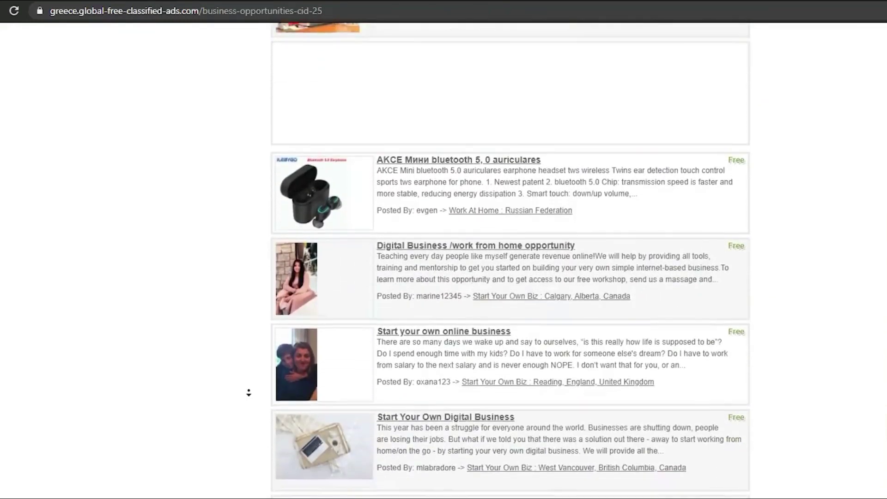
scroll(249, 393, "down", 6)
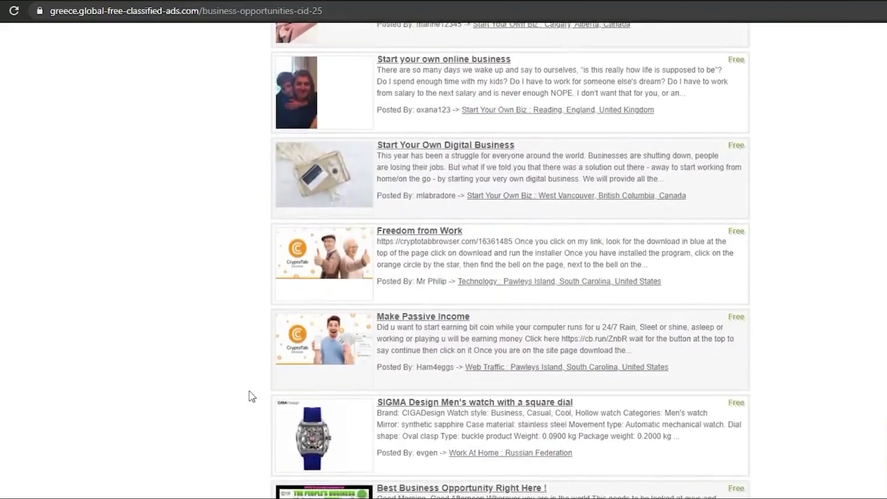
key("Home")
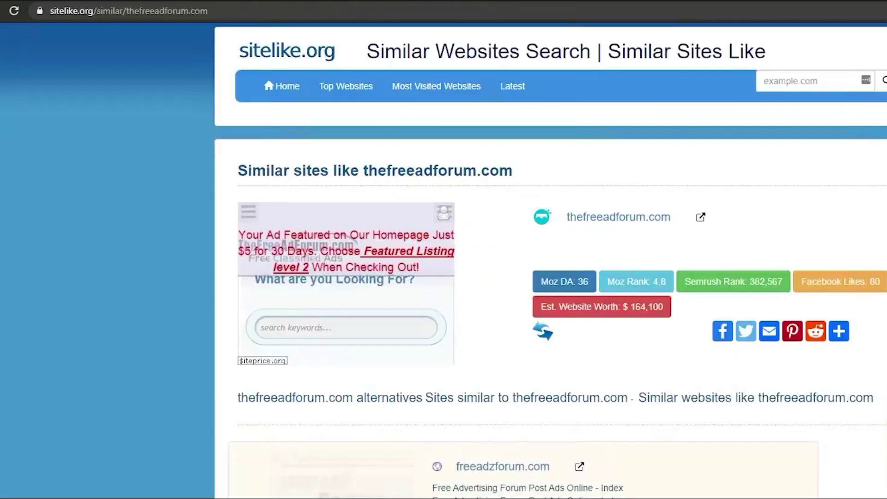
scroll(548, 277, "down", 2)
scroll(548, 277, "down", 2)
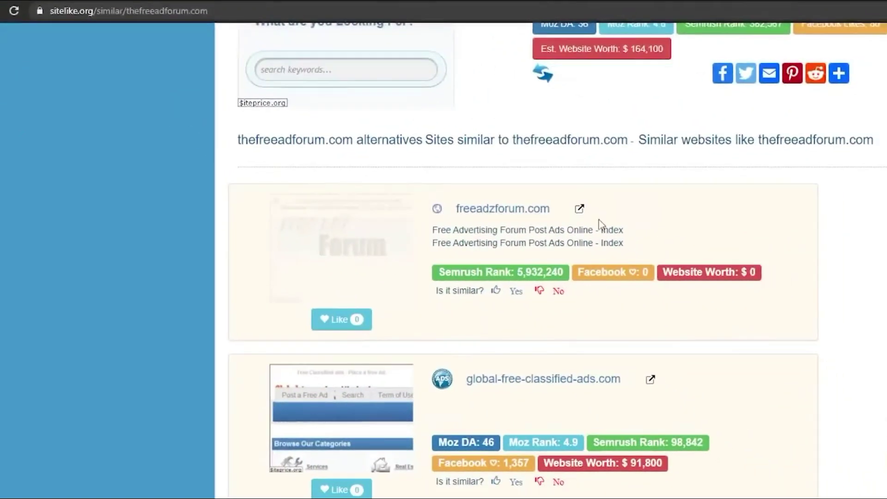
Step: Scroll through sitelike.org's list of sites similar to thefreeadforum.com
middle_click(852, 232)
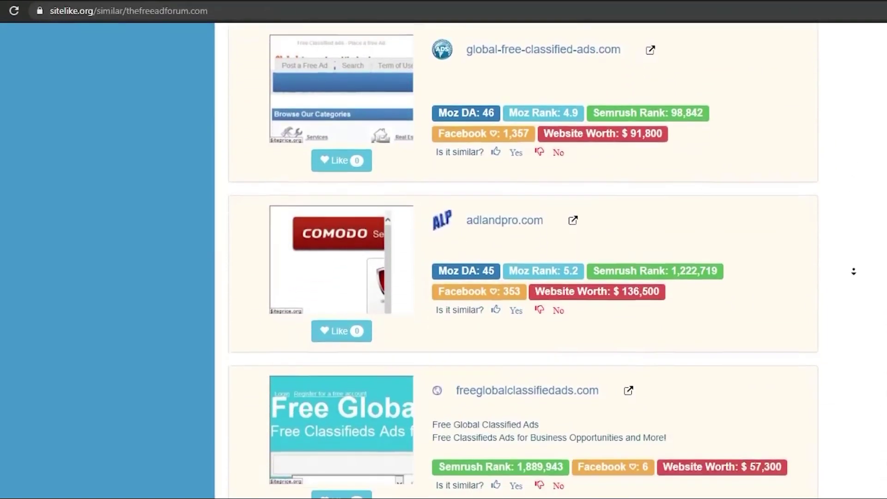